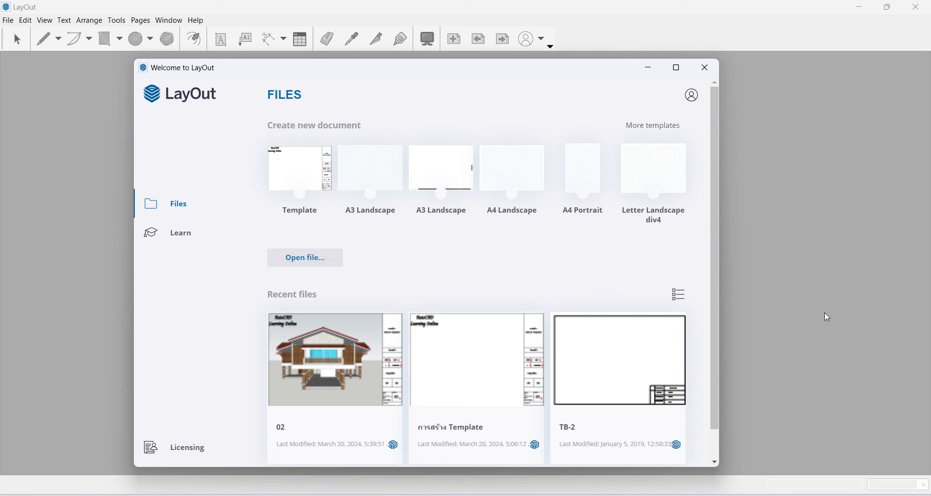
Step: In AutoCAD, zoom to extents to view the full 'AutoCAD Learning Online' title-block frame, sheet 01
mouse_move(630, 493)
click(636, 451)
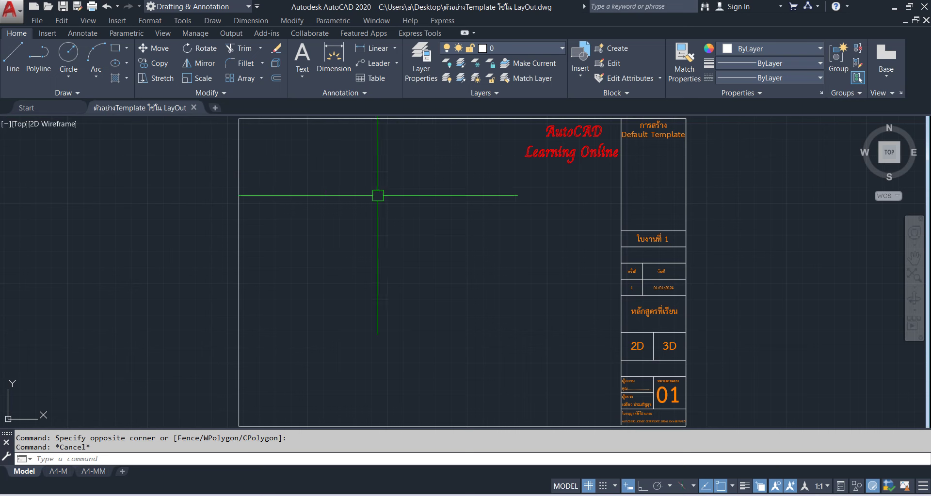
scroll(488, 297, down, 2)
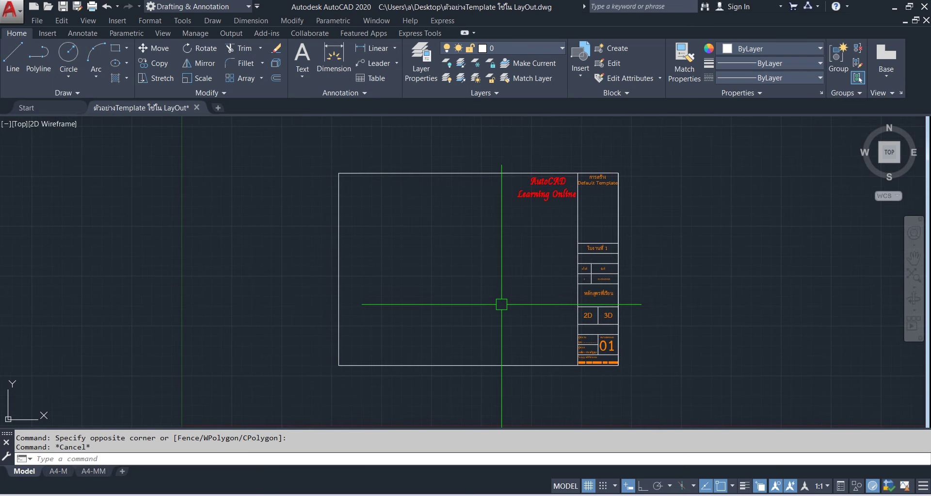
click(318, 147)
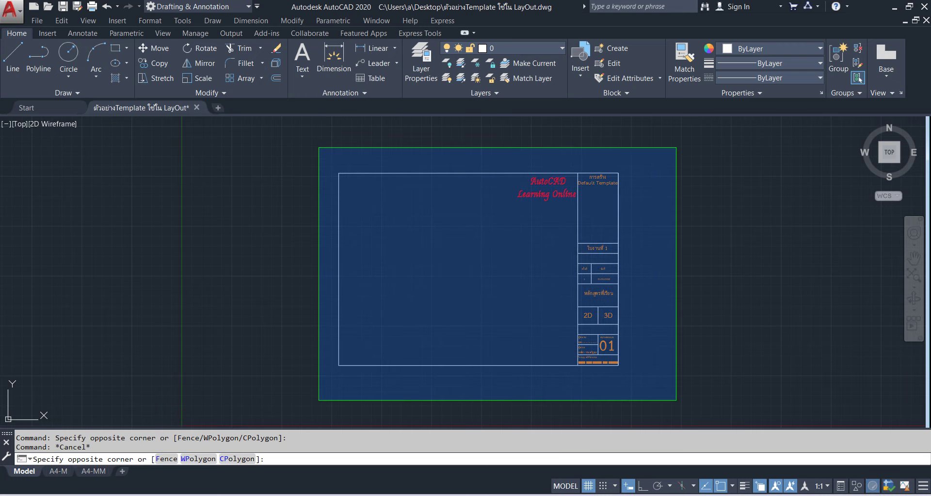
click(707, 415)
key(Escape)
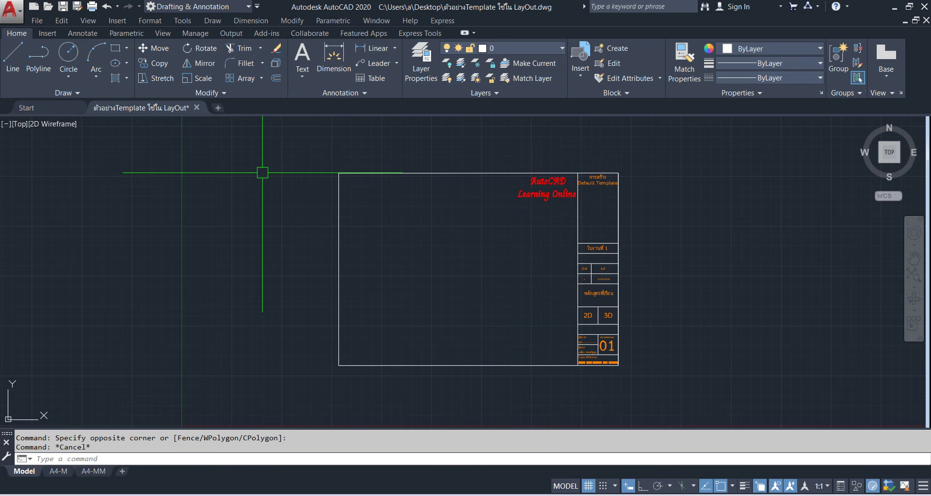
middle_click(534, 244)
middle_click(533, 244)
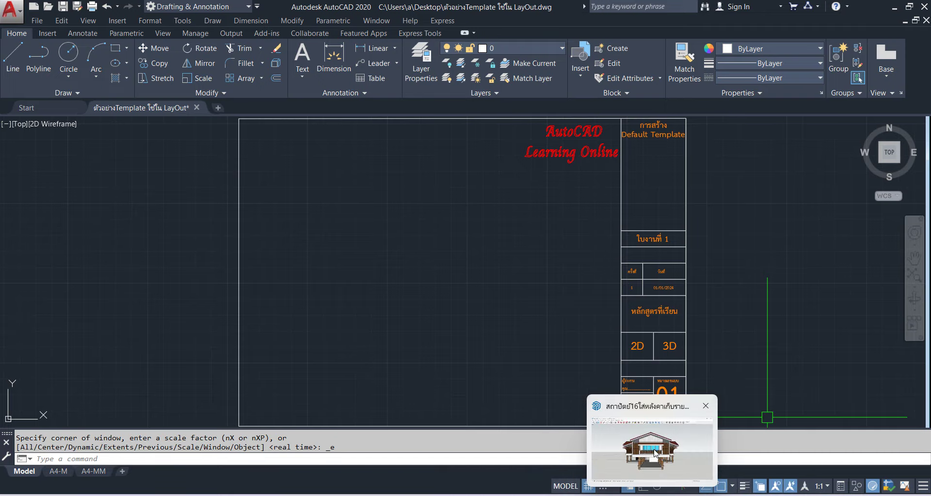
click(650, 448)
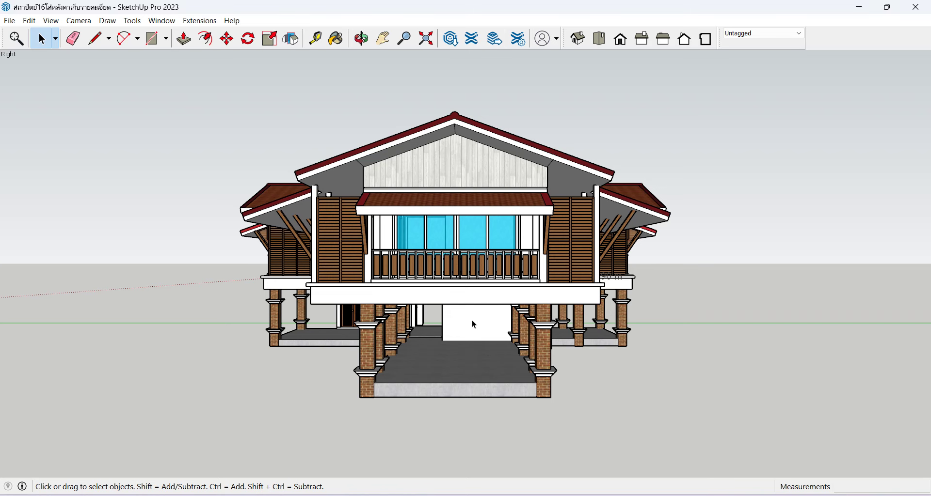
Step: Orbit the SketchUp house from side elevation into an elevated 3-D perspective, then return to LayOut
click(230, 294)
mouse_move(478, 280)
middle_down()
mouse_move(517, 229)
mouse_move(522, 245)
middle_up()
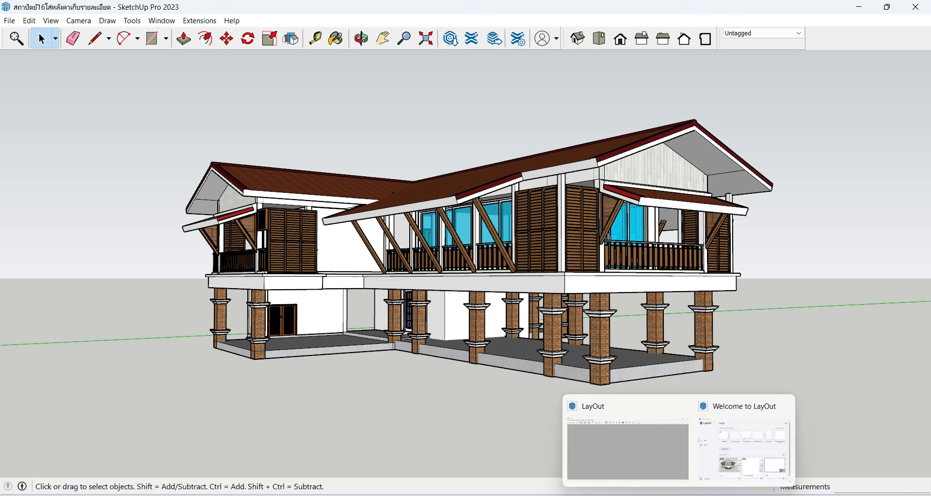
click(645, 449)
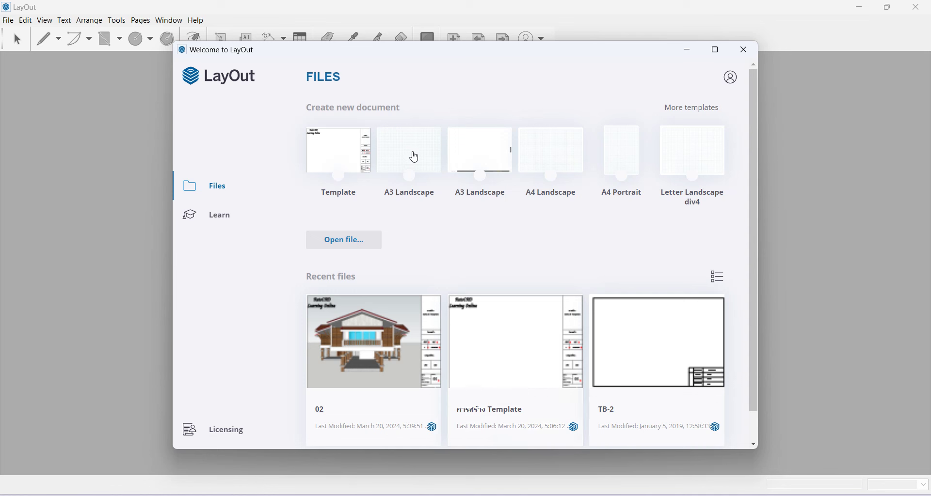
Step: Create a new LayOut document from the A3 Landscape template and centre its blank page
click(415, 154)
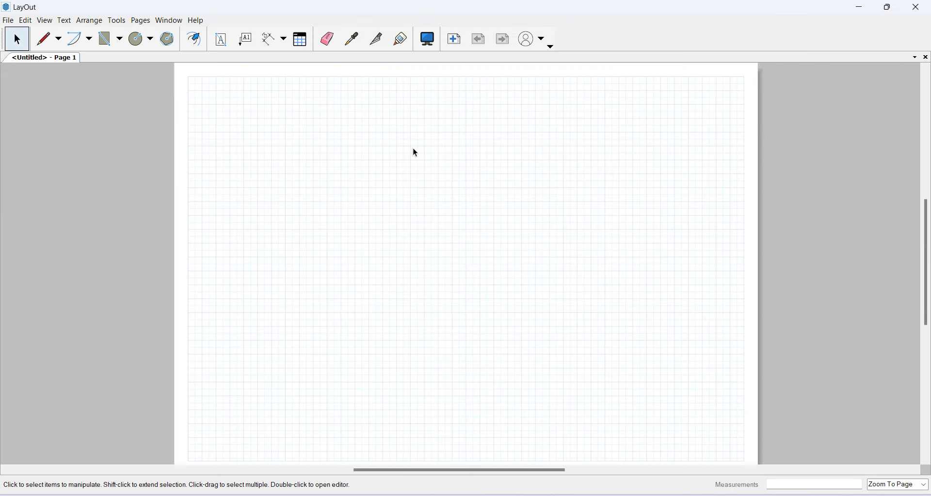
scroll(417, 153, down, 1)
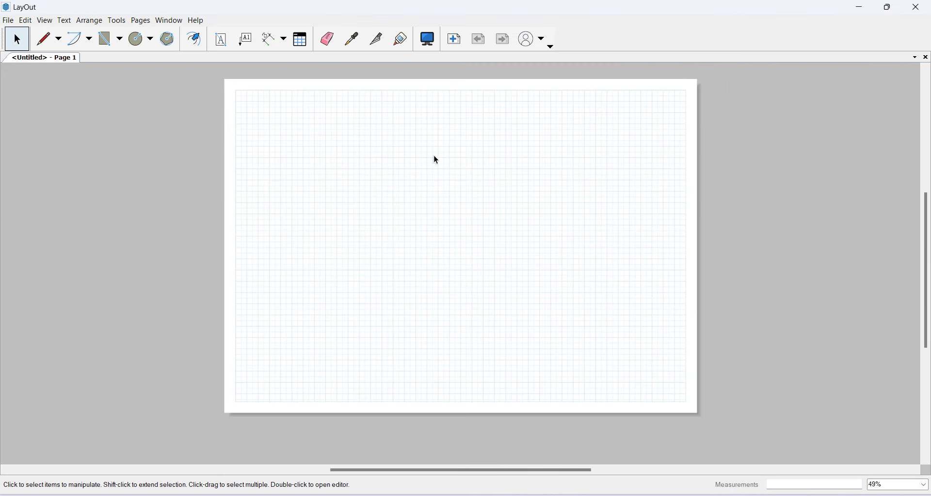
middle_drag(452, 187, 447, 199)
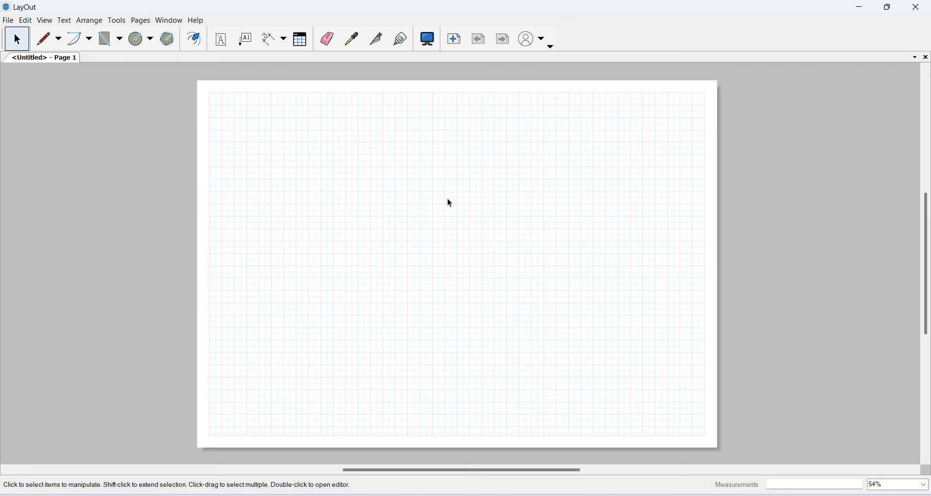
click(8, 20)
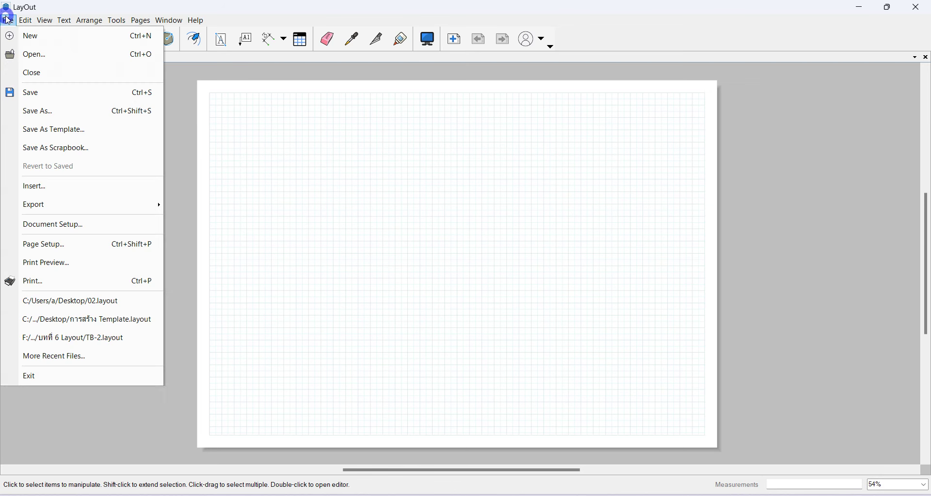
Step: Insert the Desktop drawing 'ตัวอย่างTemplate ใช้ใน LayOut' and bring up its DWG/DXF import options
click(63, 186)
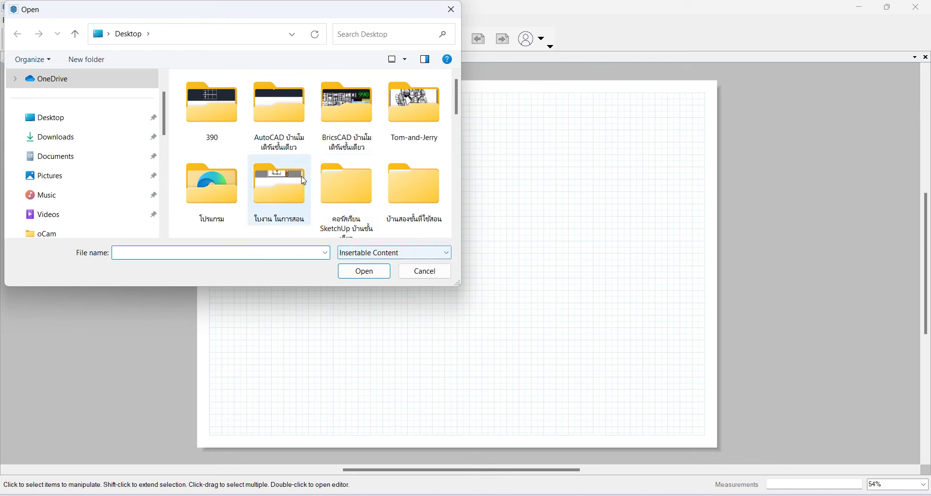
scroll(304, 181, down, 8)
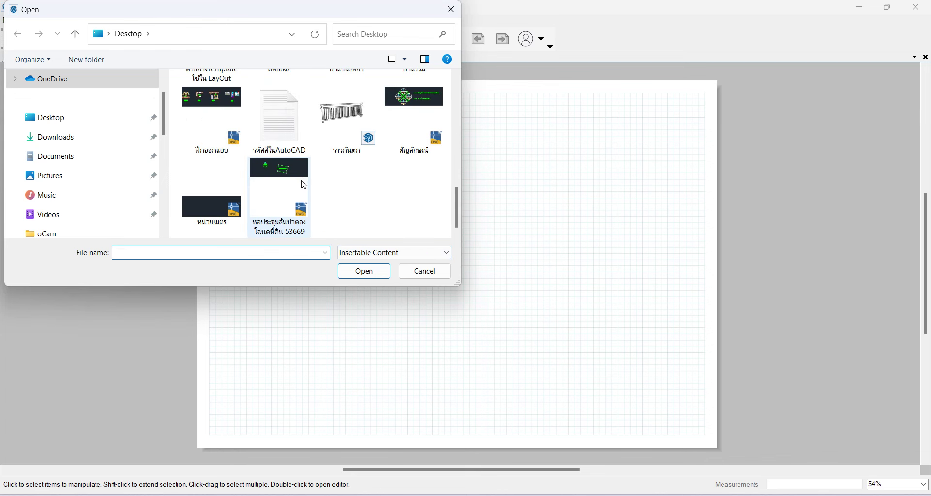
click(59, 118)
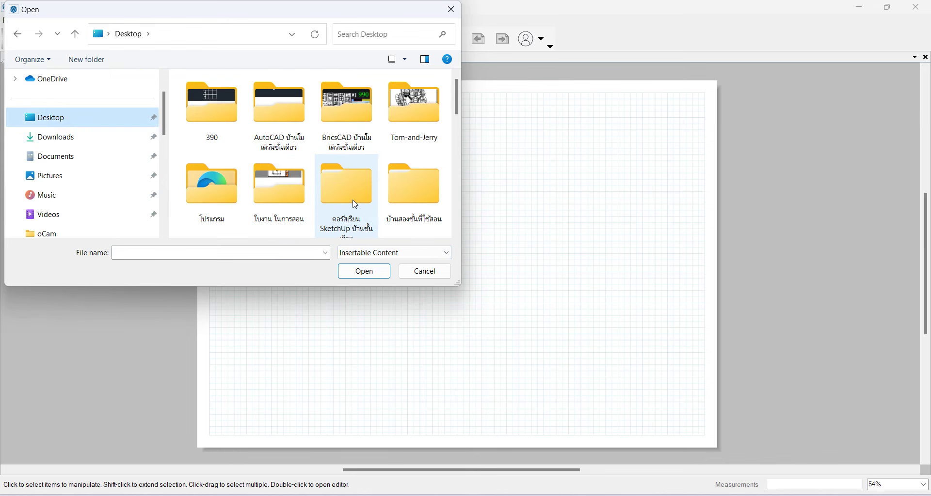
scroll(353, 183, down, 8)
scroll(354, 184, up, 5)
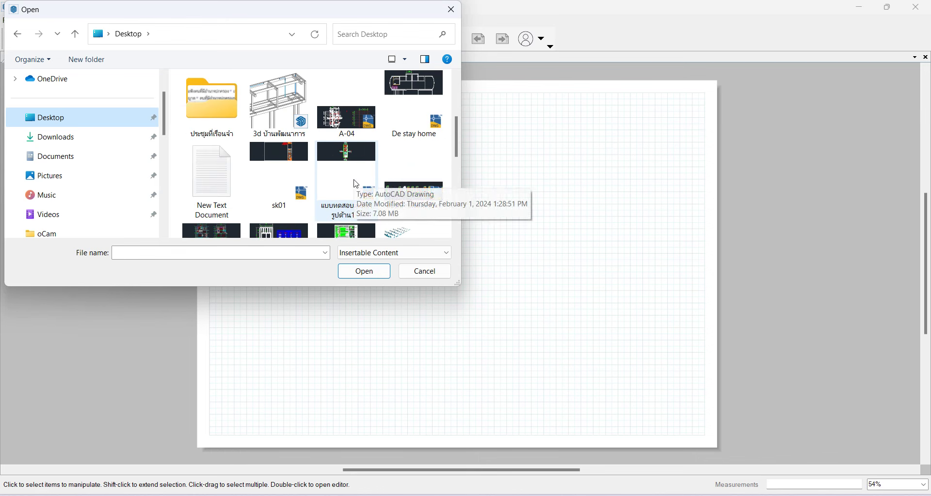
mouse_move(346, 178)
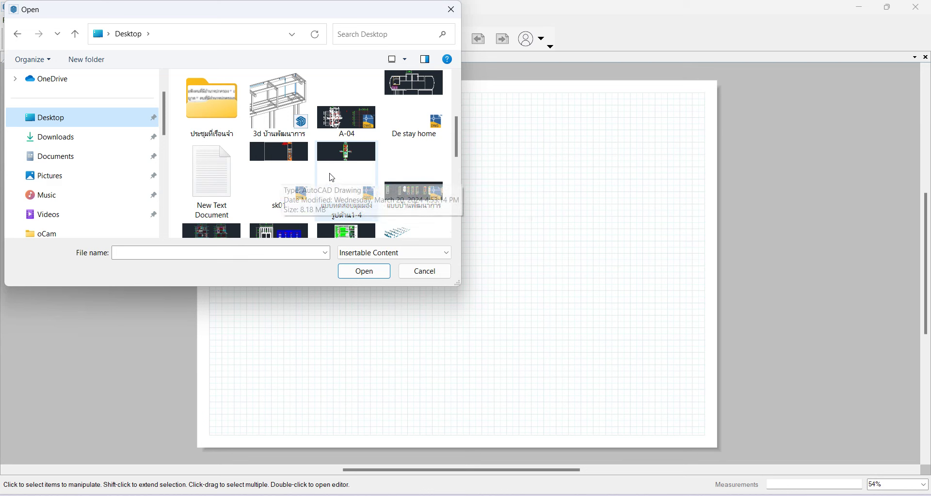
scroll(339, 176, down, 1)
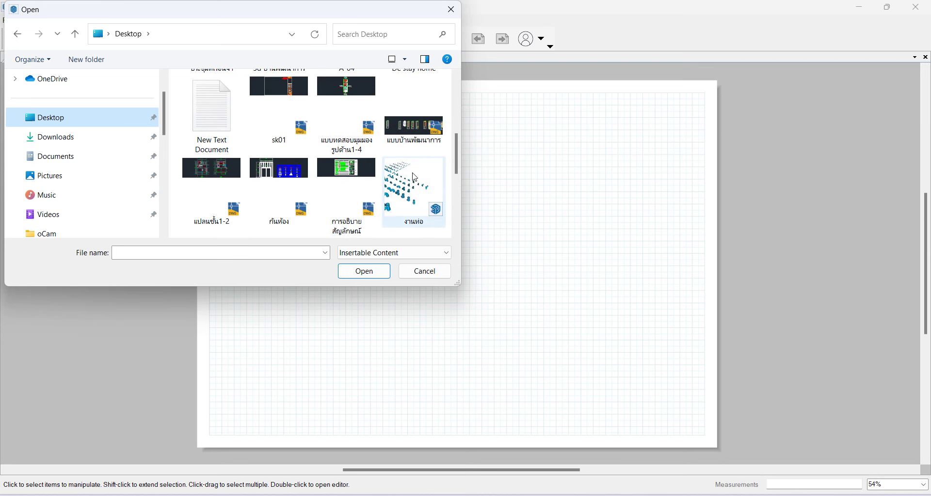
scroll(371, 168, down, 2)
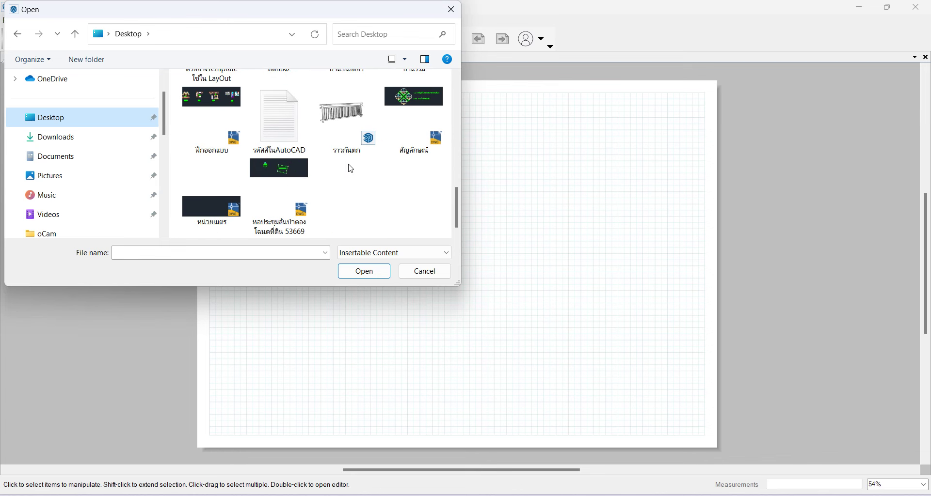
scroll(351, 169, up, 4)
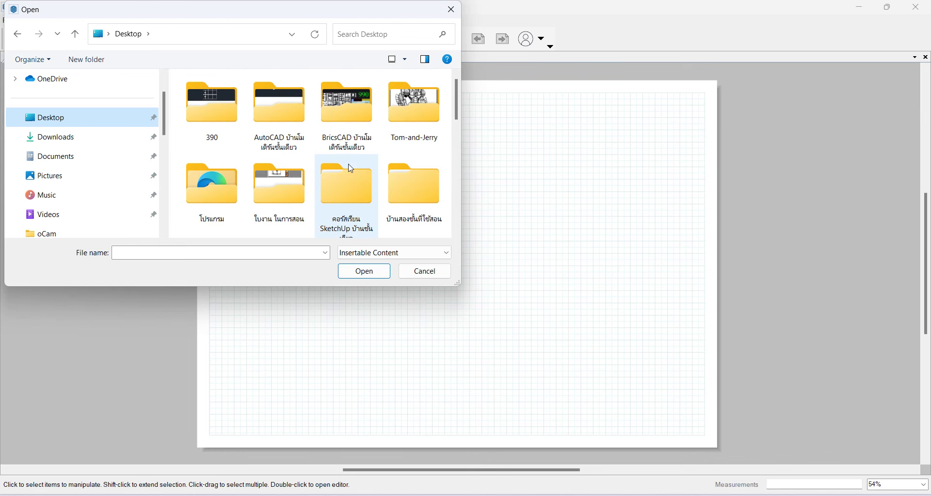
scroll(351, 170, down, 1)
scroll(351, 169, down, 1)
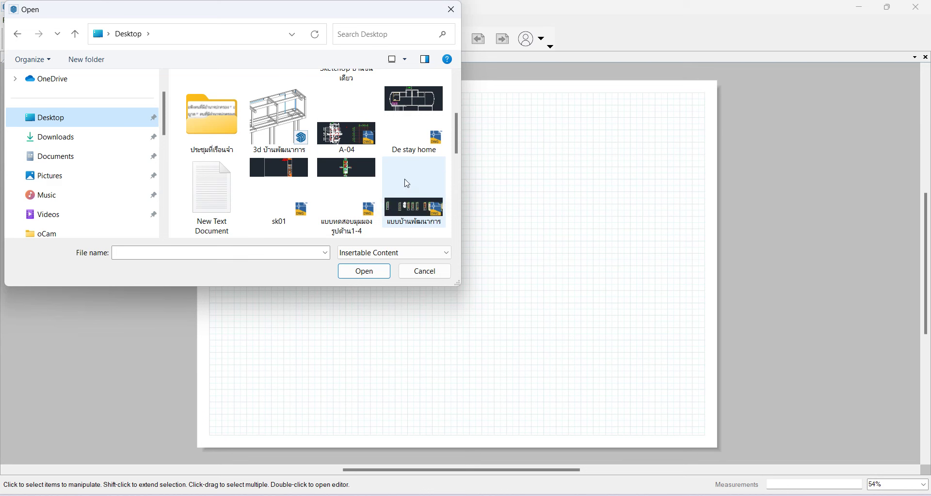
scroll(378, 188, down, 1)
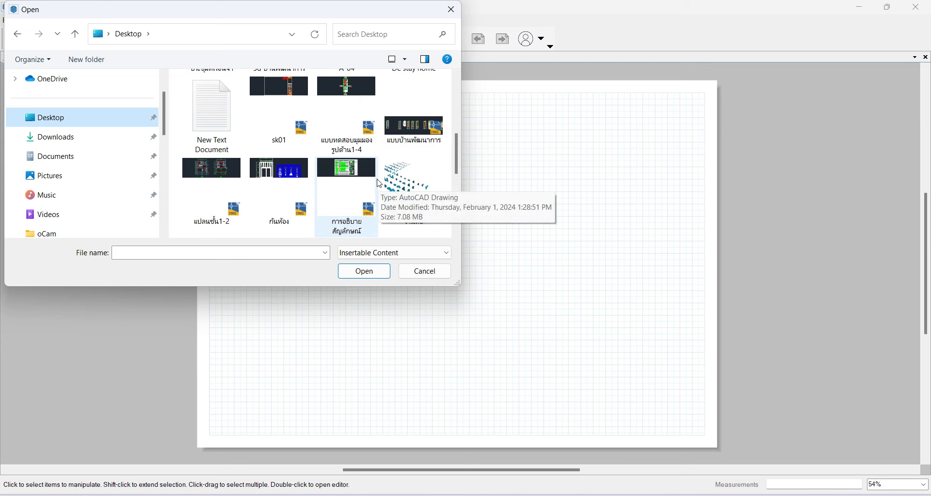
scroll(358, 194, up, 1)
scroll(357, 195, down, 1)
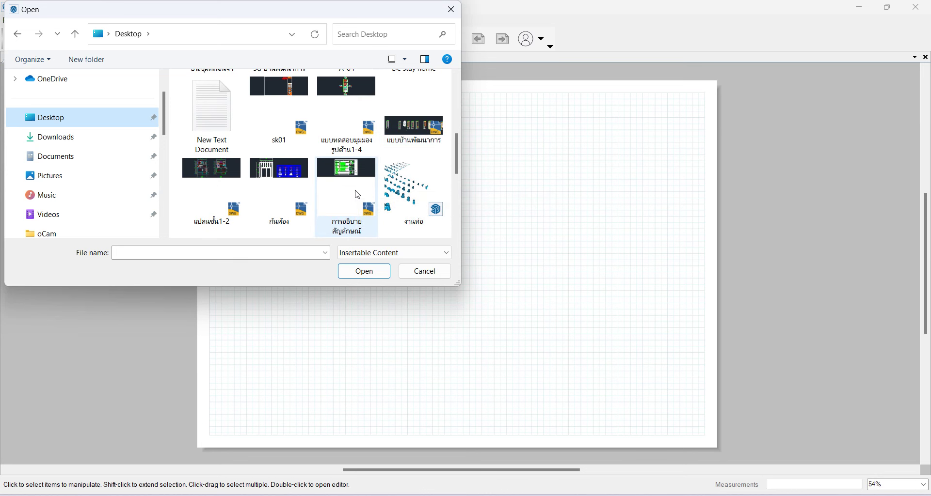
scroll(357, 195, up, 1)
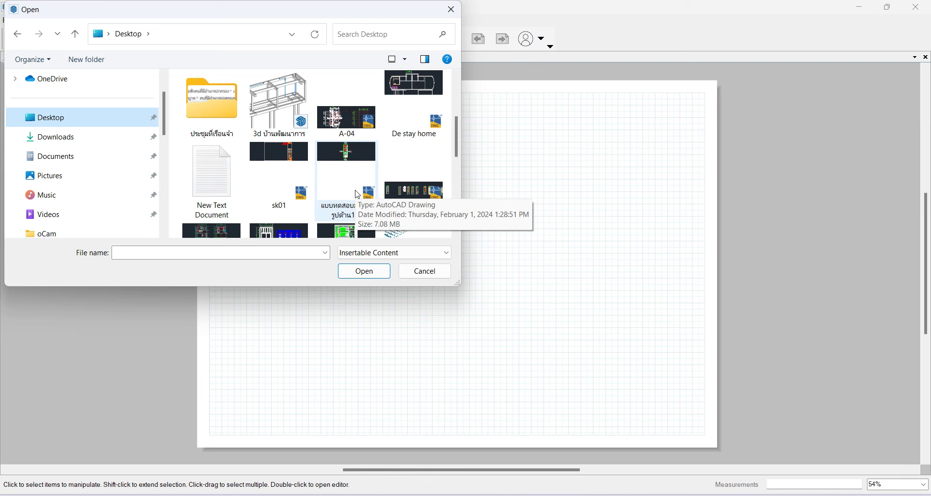
scroll(357, 195, down, 2)
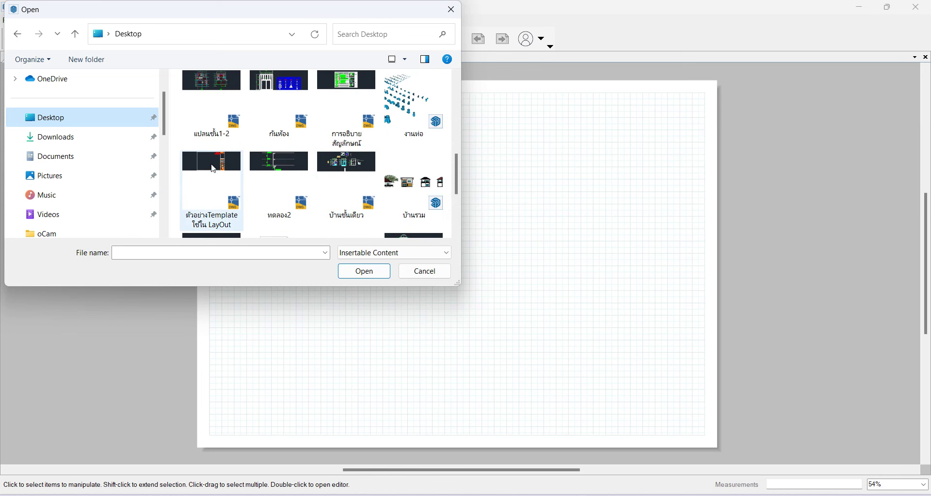
scroll(216, 181, up, 1)
scroll(216, 184, down, 1)
click(221, 181)
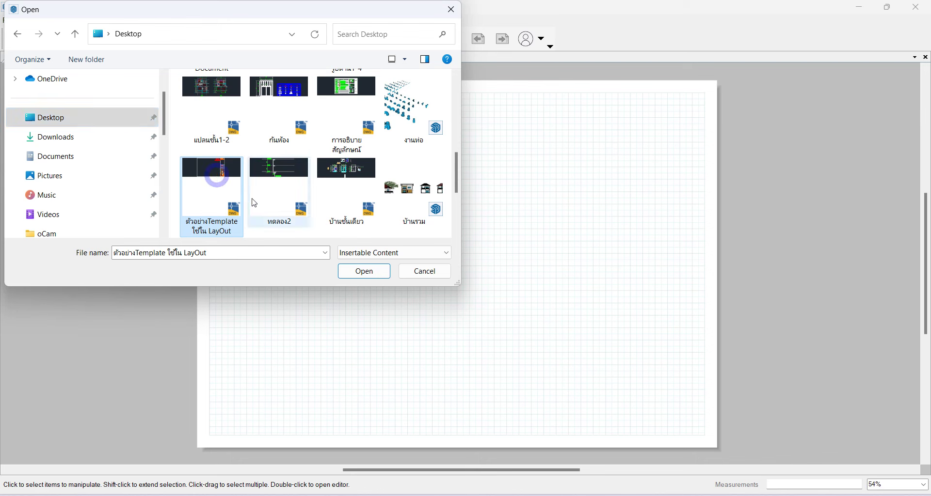
click(371, 271)
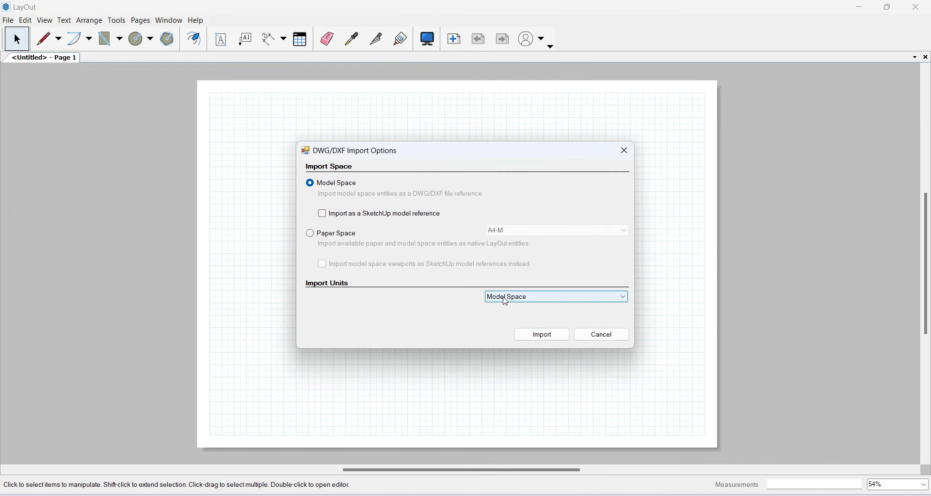
Step: Import the drawing's model space onto page 1, explode it into pieces, and reselect it
click(537, 339)
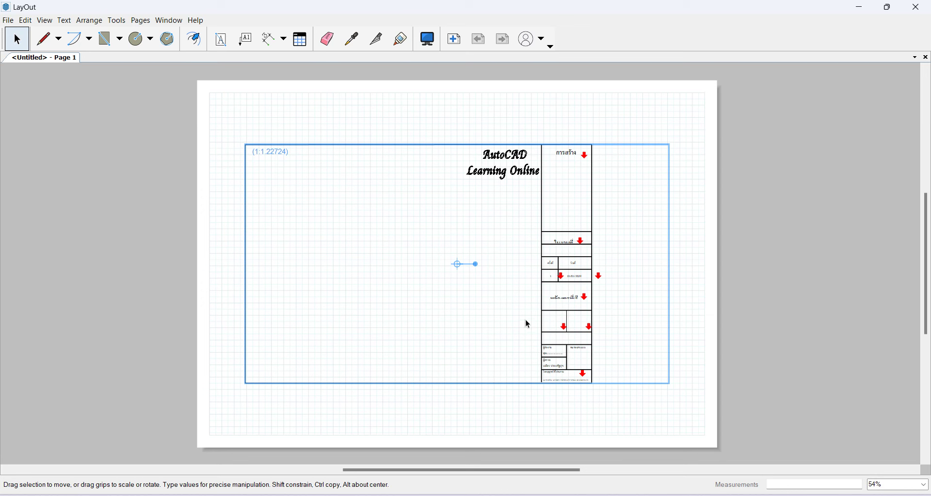
right_click(551, 388)
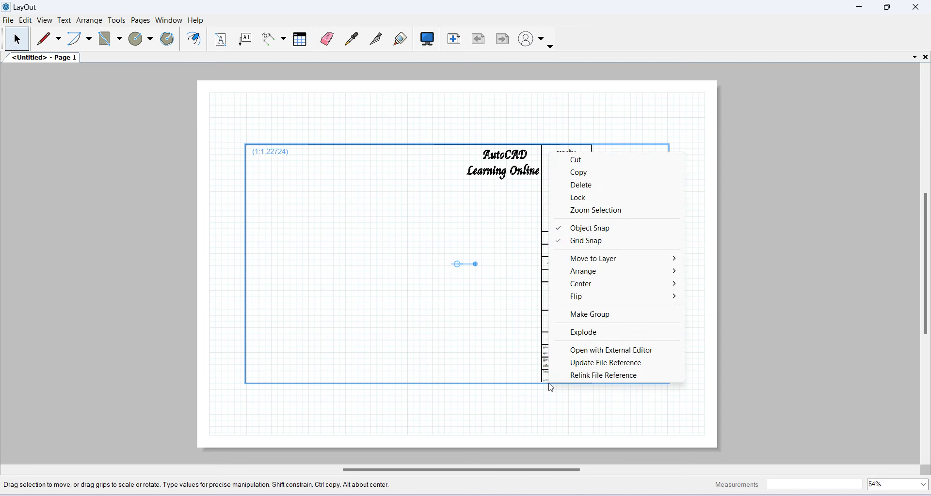
click(589, 333)
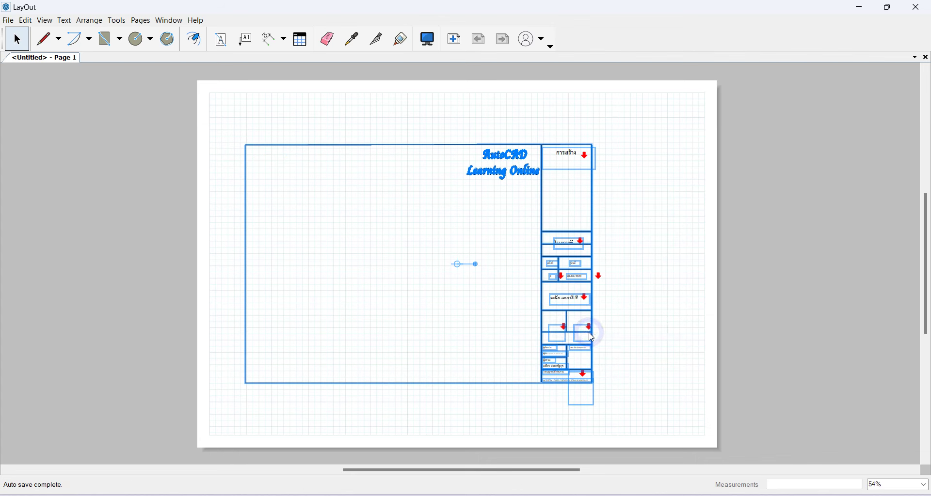
click(655, 371)
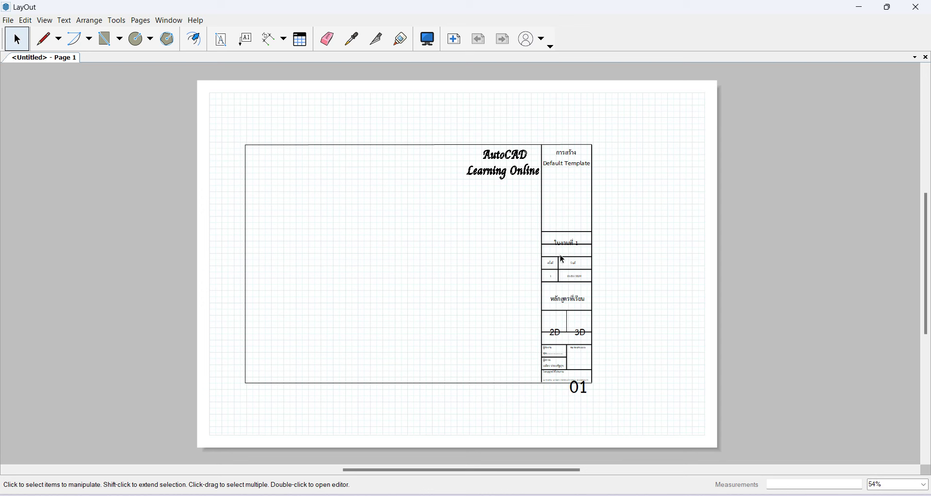
click(428, 145)
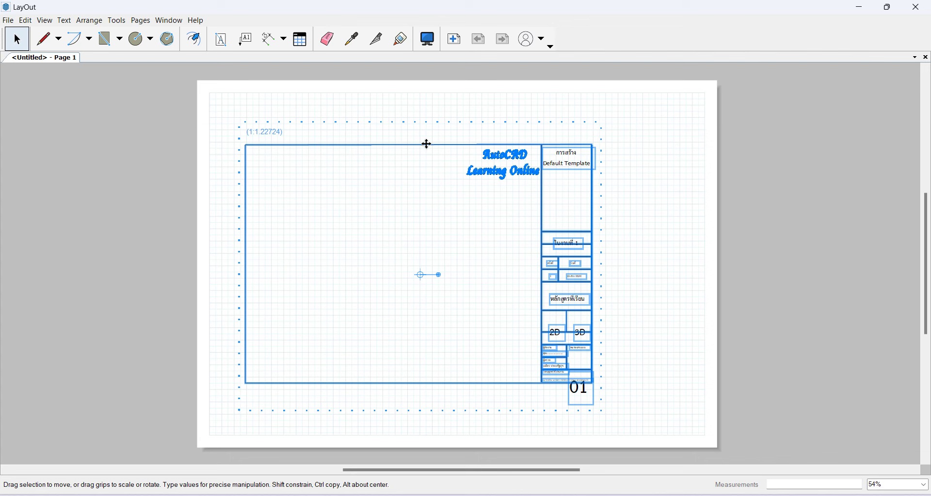
Step: Ungroup the imported title block and select all of its items
right_click(427, 144)
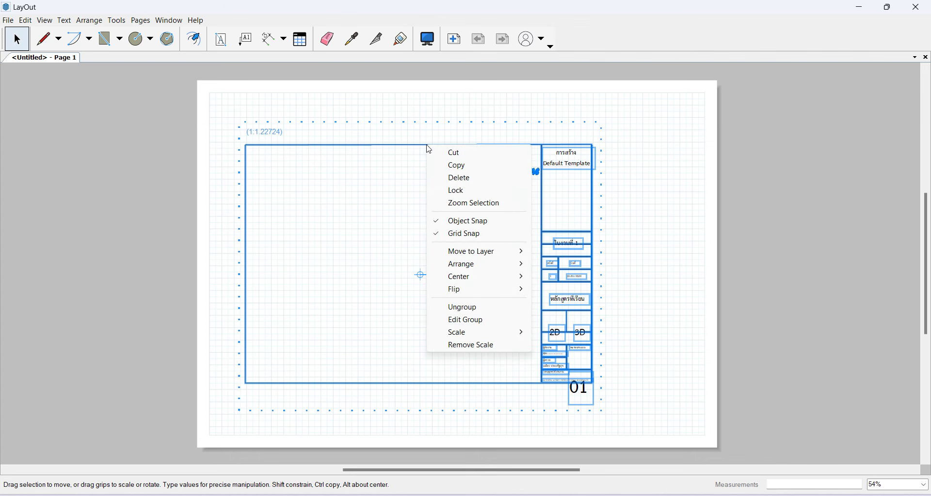
click(476, 310)
click(661, 307)
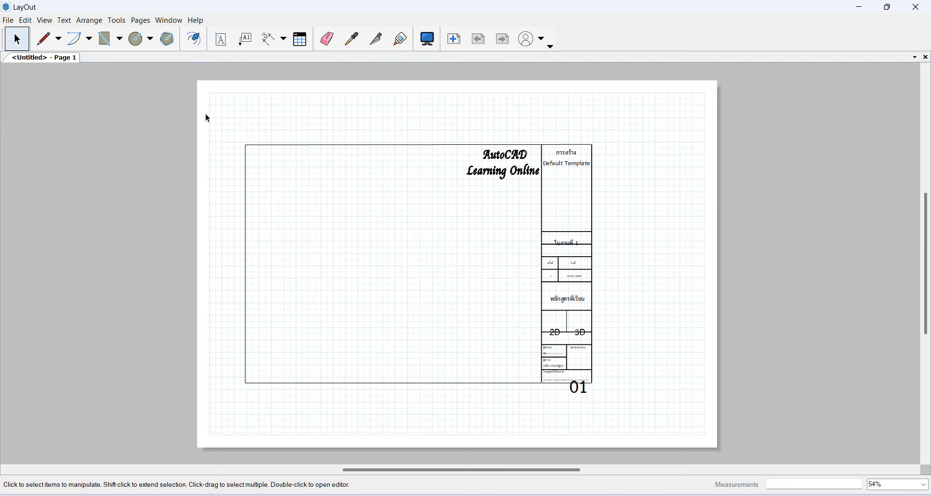
drag(219, 108, 671, 427)
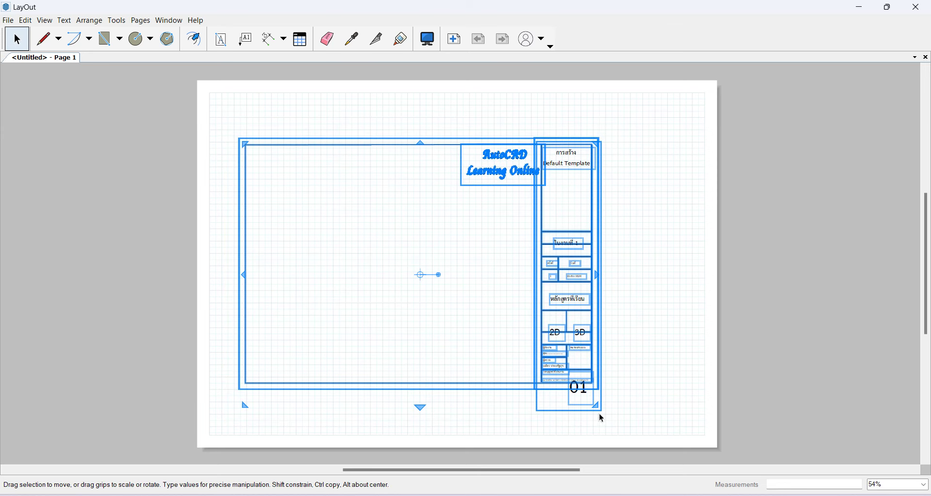
Step: Scale and stretch the title block so its frame fills page 1's margins
drag(598, 407, 710, 439)
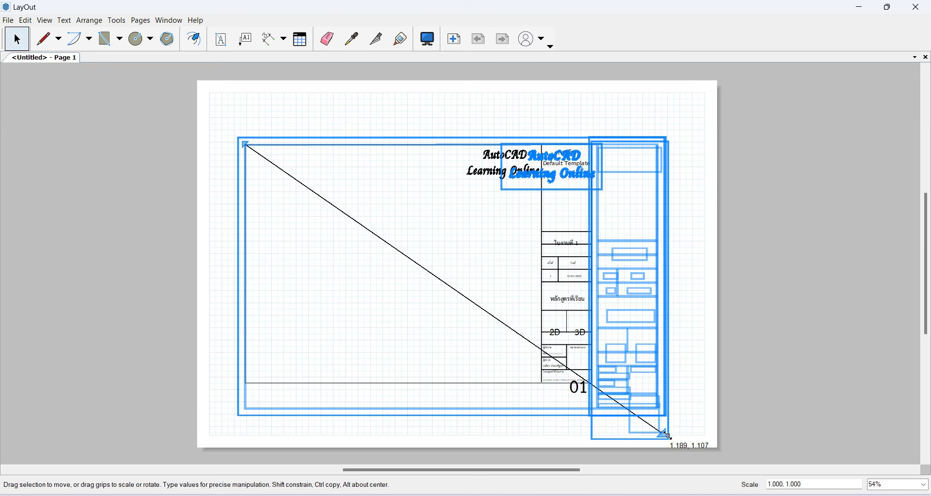
drag(709, 438, 710, 437)
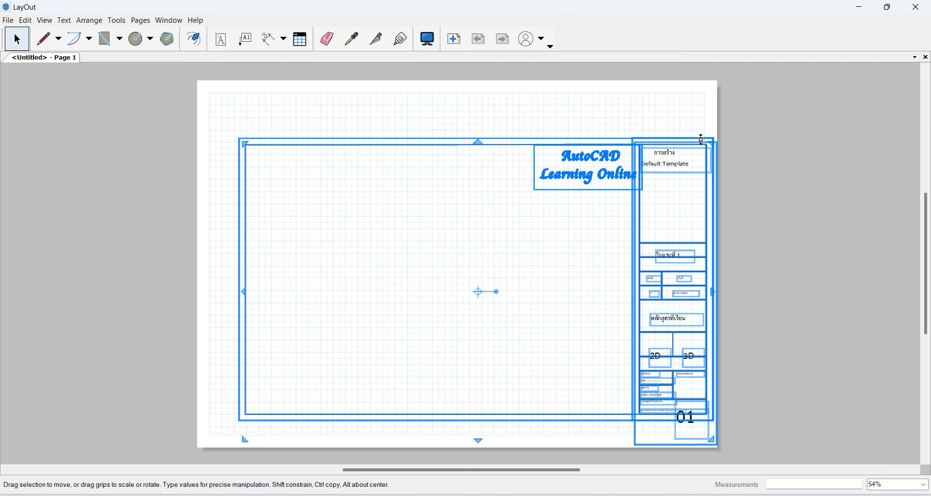
drag(477, 140, 478, 85)
drag(243, 261, 207, 262)
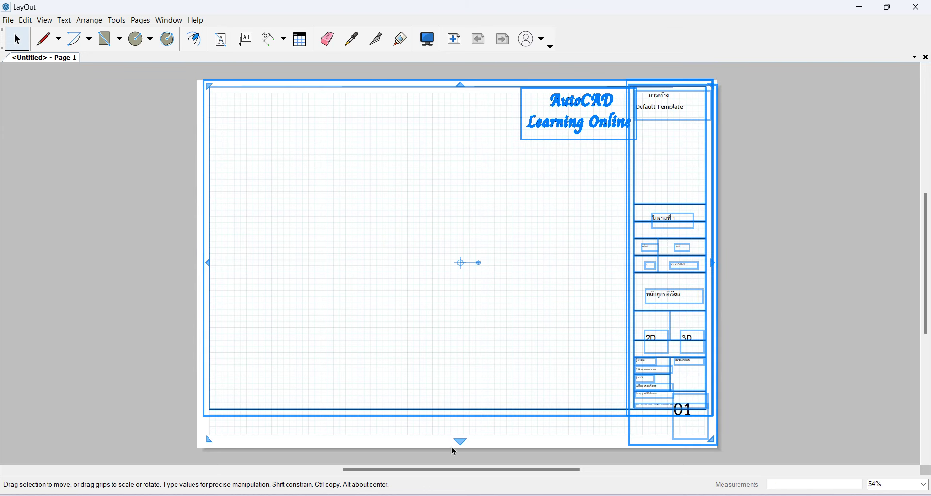
scroll(484, 247, down, 2)
drag(463, 402, 464, 427)
click(496, 219)
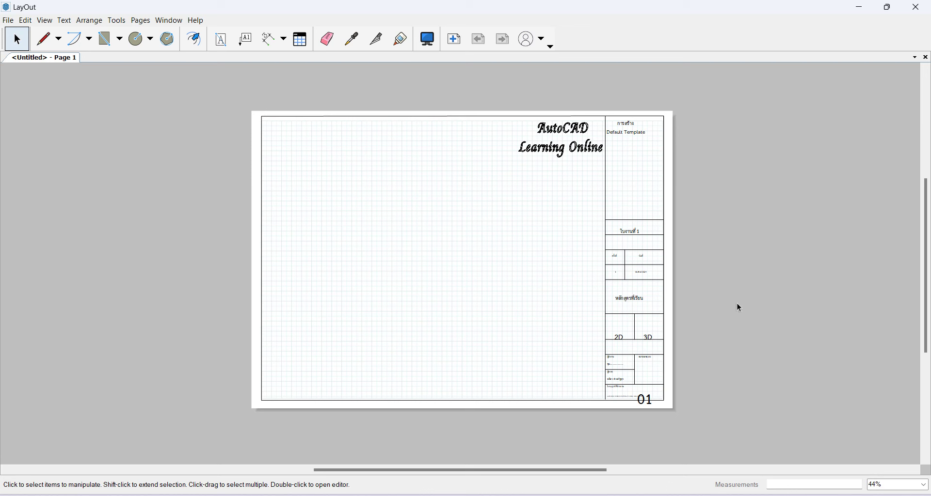
Step: Enter the title-block group and ungroup its inner items
scroll(664, 384, down, 1)
scroll(661, 417, up, 3)
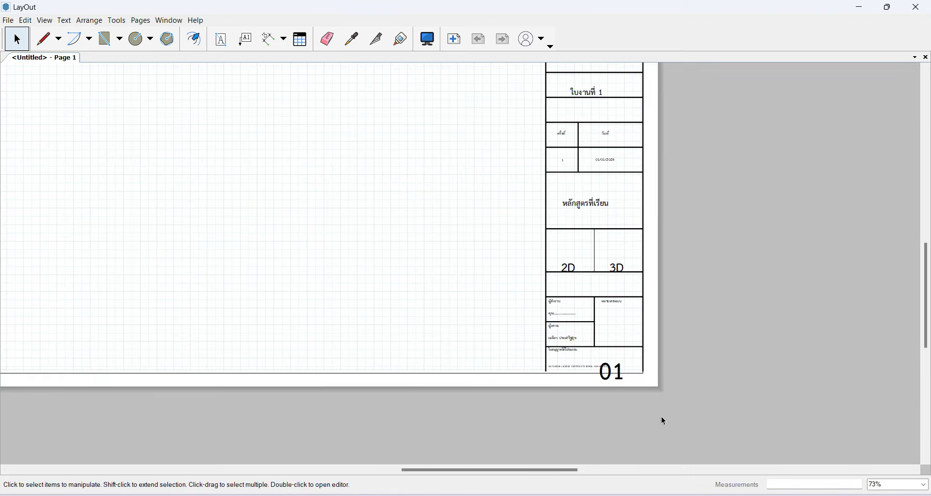
scroll(661, 417, up, 2)
click(587, 355)
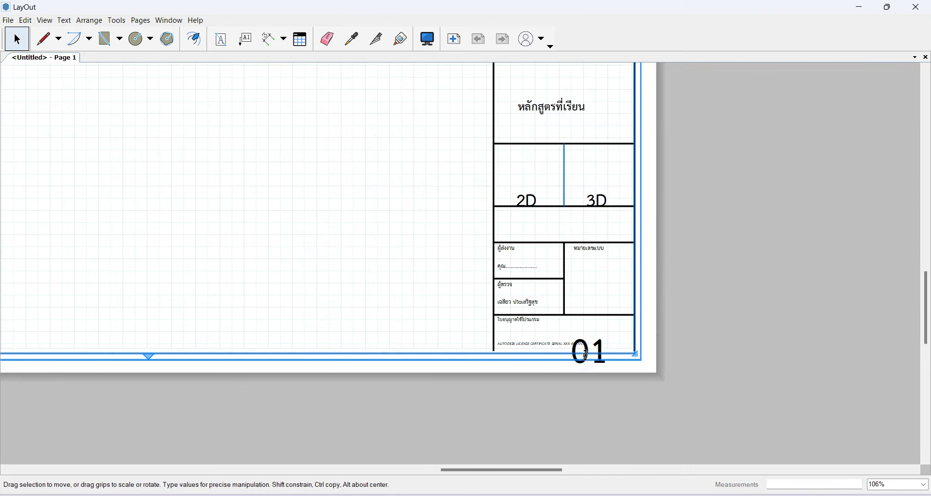
double_click(603, 346)
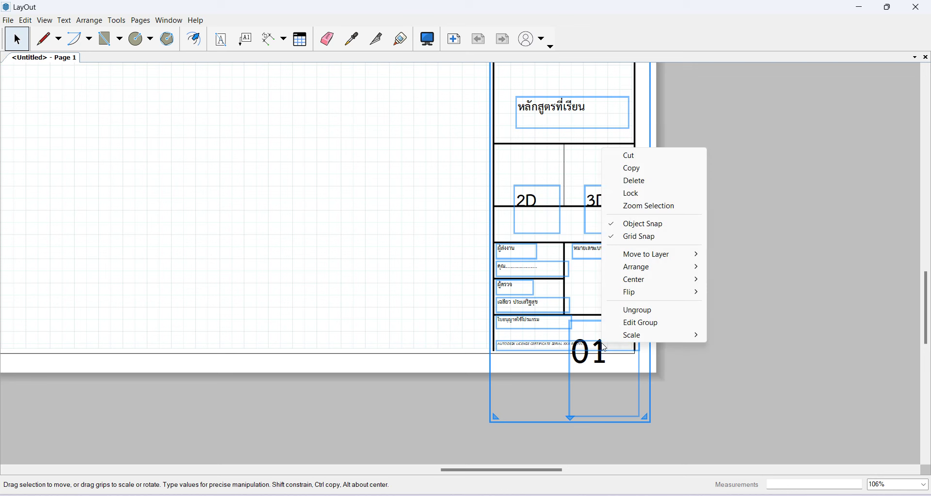
click(638, 310)
click(734, 339)
Step: Nudge the 01 sheet number up and right to centre it in its cell
click(605, 360)
key(Up)
key(Up)
key(Up)
key(Up)
key(Up)
key(Up)
key(Up)
key(Up)
key(Up)
key(Up)
key(Up)
key(Up)
key(Up)
key(Up)
key(Up)
key(Up)
key(Up)
key(Up)
key(Up)
key(Up)
key(Up)
key(Up)
key(Up)
key(Up)
key(Up)
key(Up)
key(Up)
key(Up)
key(Down)
key(Down)
key(Down)
key(Down)
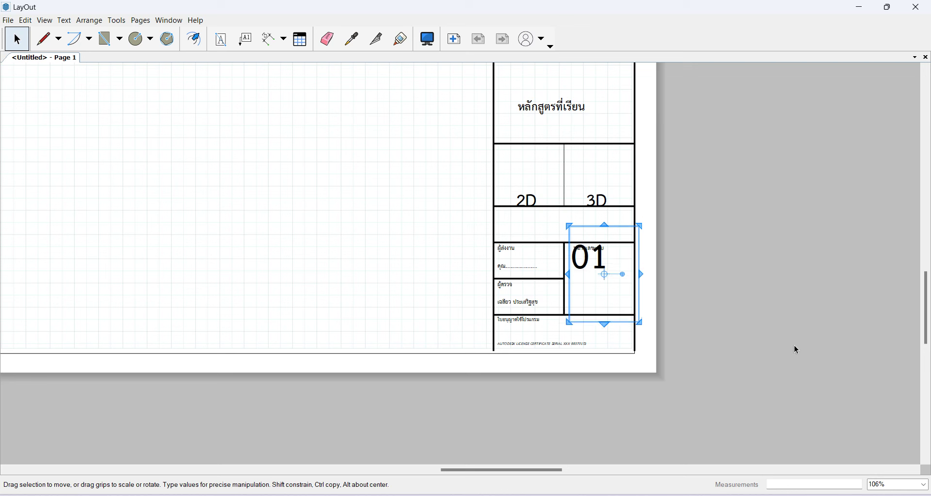
key(Down)
key(Down)
key(Down)
key(Down)
key(Down)
key(Down)
key(Down)
key(Down)
key(Down)
key(Down)
key(Down)
key(Down)
key(Right)
key(Right)
key(Right)
key(Right)
key(Right)
key(Right)
key(Right)
key(Right)
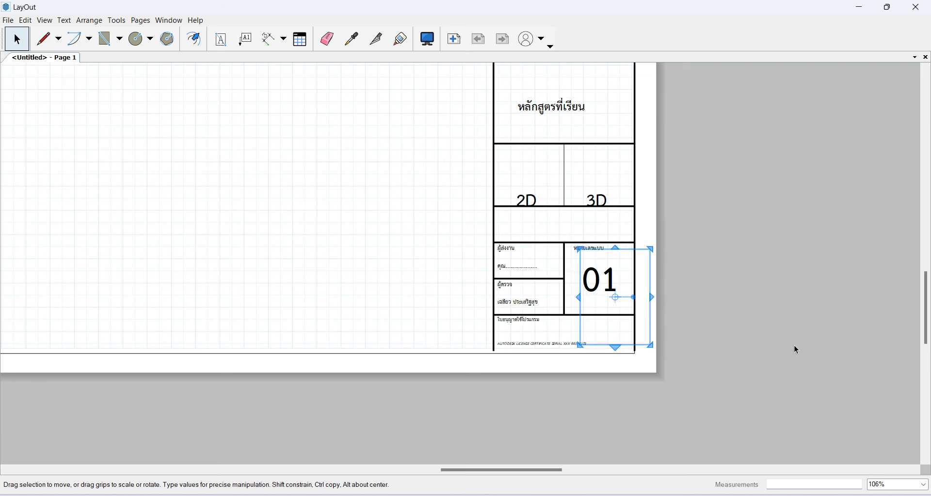
click(713, 229)
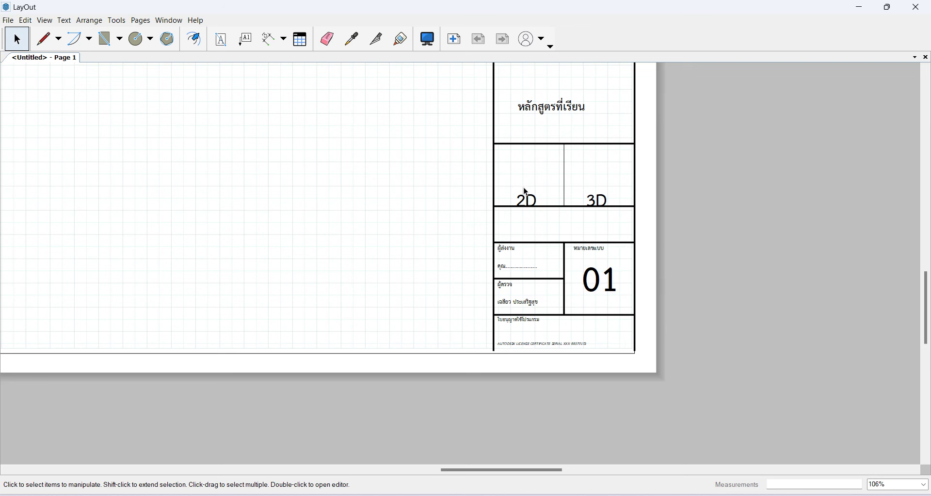
Step: Nudge the 2D and 3D labels upward together into their cells
click(533, 201)
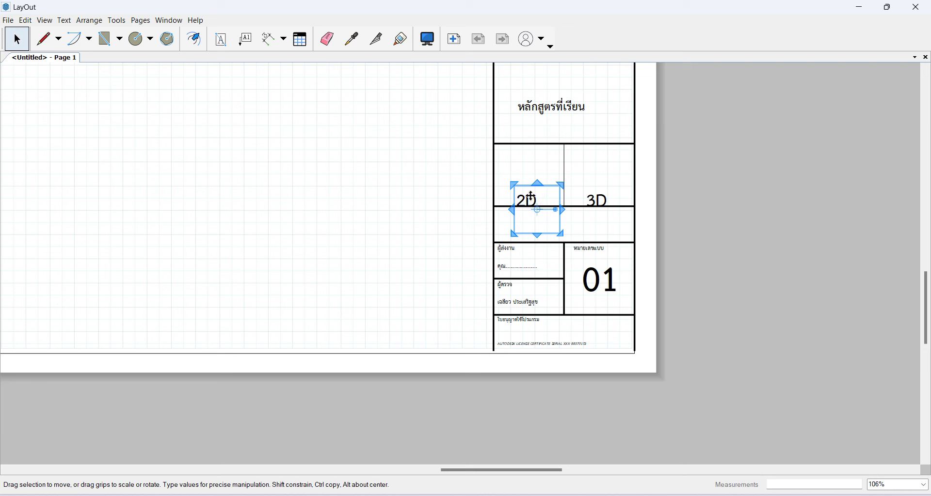
shift+click(605, 201)
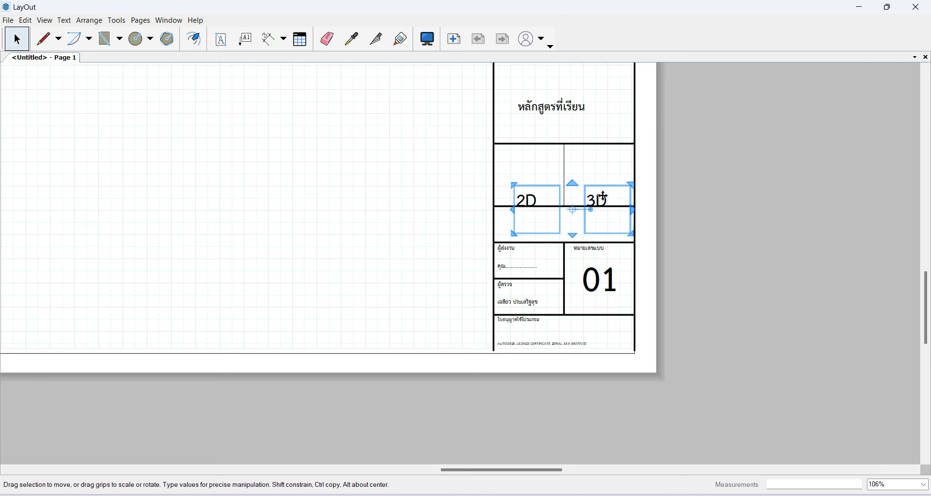
key(Up)
key(Up)
key(Up)
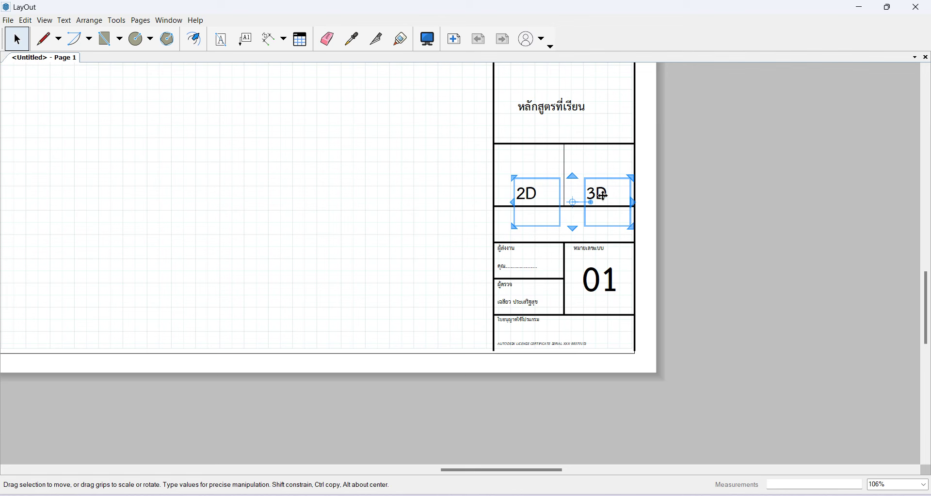
key(Up)
key(Up)
key(Up)
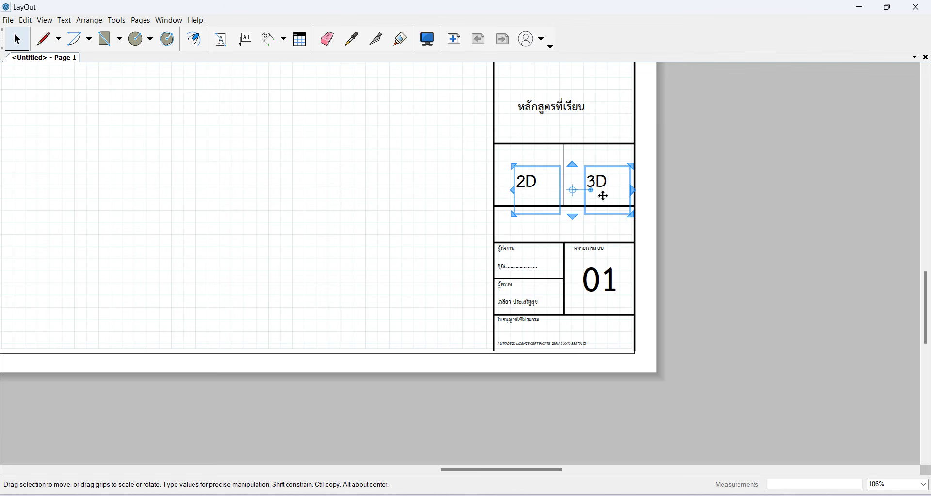
click(808, 278)
Step: Nudge the 'ใบงานที่ 1' label up and right within its cell
scroll(562, 269, up, 2)
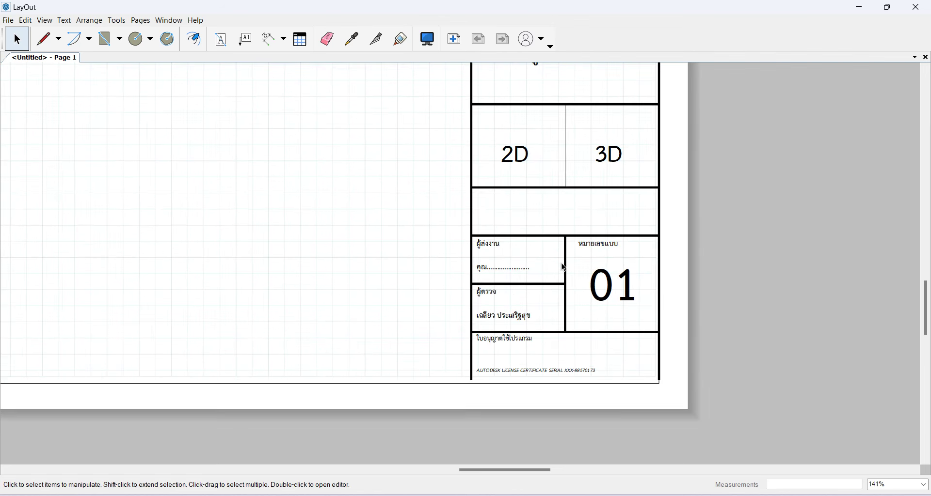
scroll(564, 268, down, 4)
scroll(571, 91, up, 2)
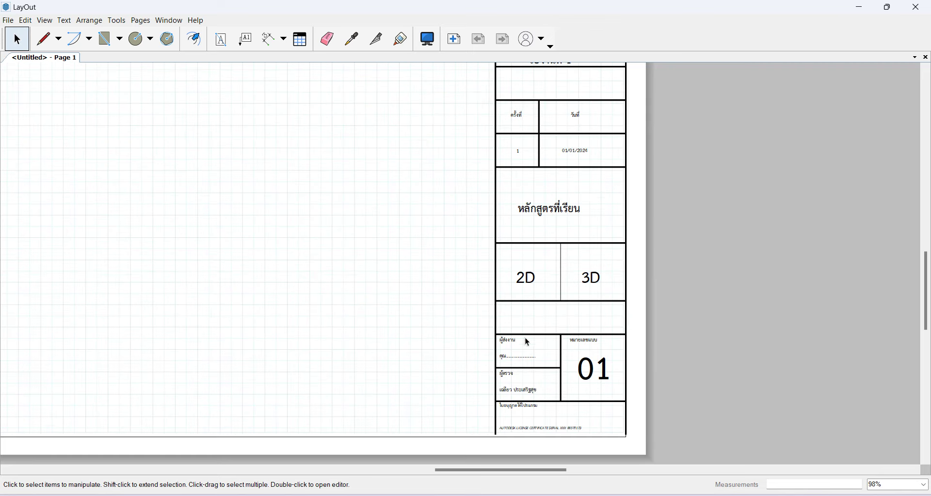
scroll(526, 341, down, 3)
scroll(537, 114, up, 2)
scroll(561, 160, up, 1)
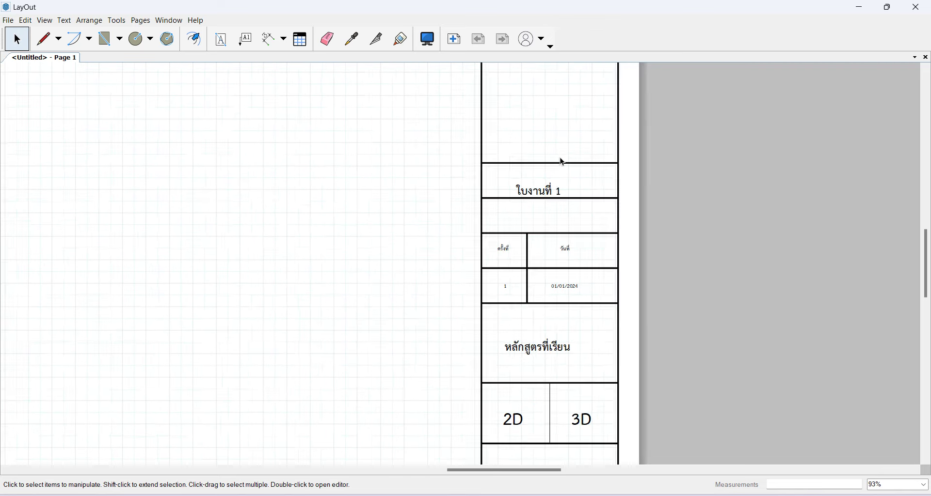
scroll(544, 204, up, 2)
click(539, 199)
key(Up)
key(Up)
key(Up)
key(Up)
key(Right)
key(Right)
key(Right)
key(Right)
key(Right)
key(Up)
key(Up)
key(Up)
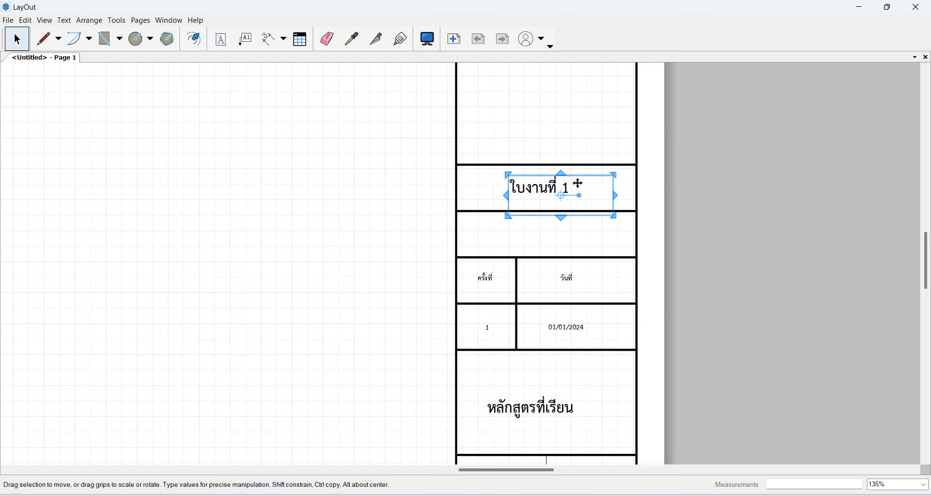
Step: Move the 'การสร้าง / Default Template' header text lower in its top cell
click(797, 159)
scroll(453, 324, down, 3)
scroll(505, 116, down, 1)
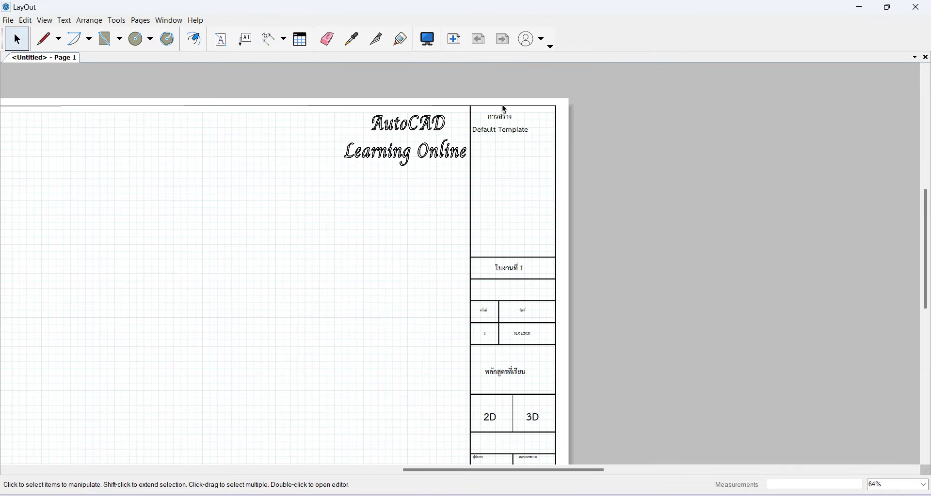
scroll(504, 119, up, 1)
click(505, 119)
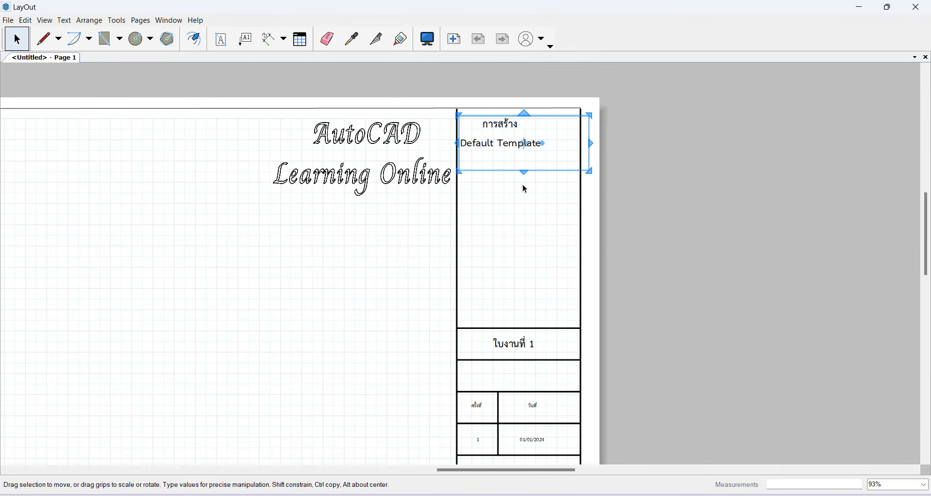
key(Down)
key(Down)
key(Down)
key(Down)
key(Down)
key(Down)
key(Down)
key(Down)
key(Down)
key(Down)
key(Down)
key(Down)
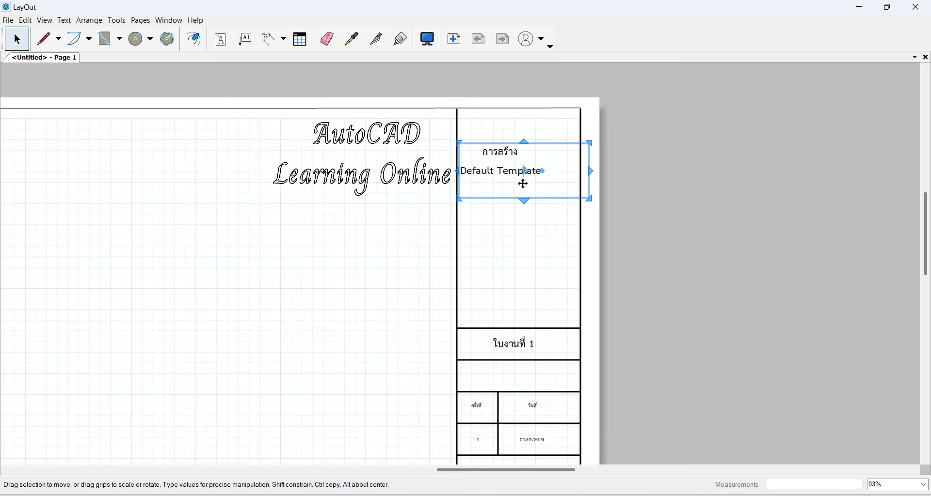
key(Down)
key(Down)
key(Down)
key(Down)
key(Down)
key(Down)
key(Down)
key(Down)
key(Down)
key(Down)
key(Down)
key(Down)
key(Down)
key(Down)
key(Down)
key(Down)
key(Down)
key(Down)
key(Down)
key(Down)
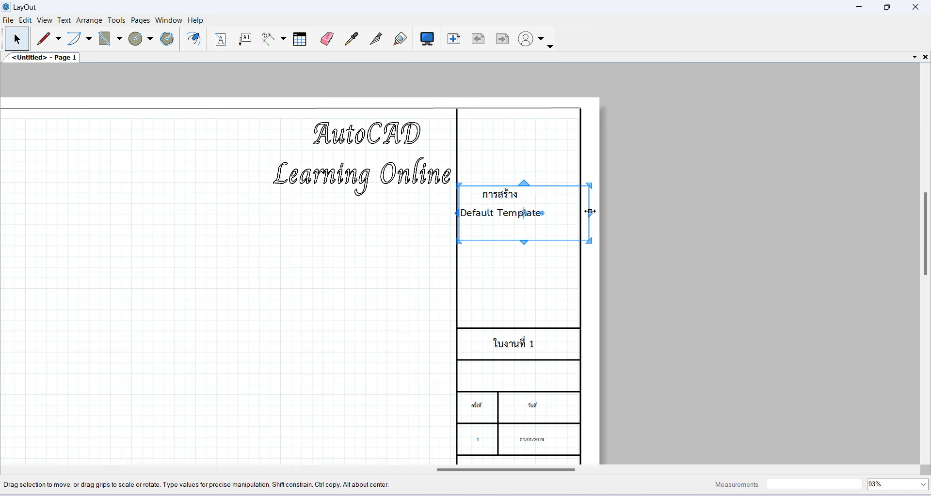
Step: Narrow the header text to 0.836 width and shift it right to centre it
drag(591, 212, 562, 213)
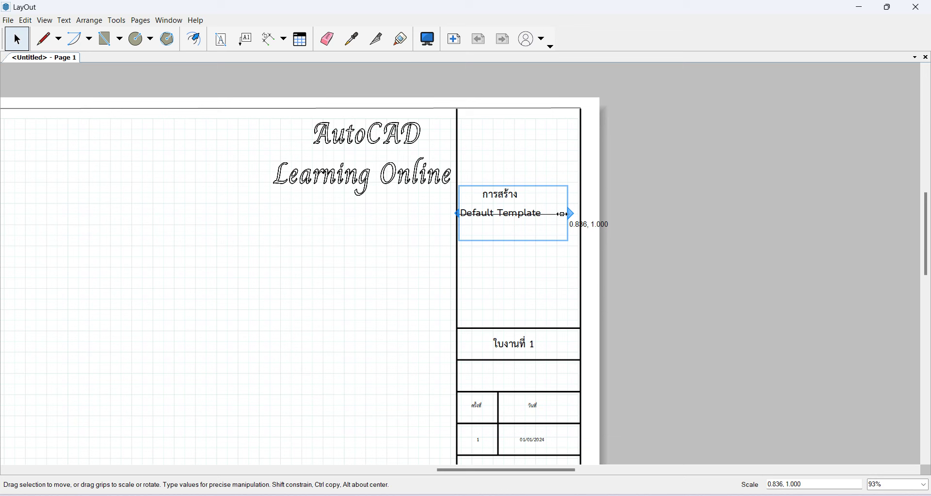
click(538, 262)
click(507, 205)
key(Right)
key(Right)
key(Right)
key(Right)
key(Right)
key(Right)
key(Right)
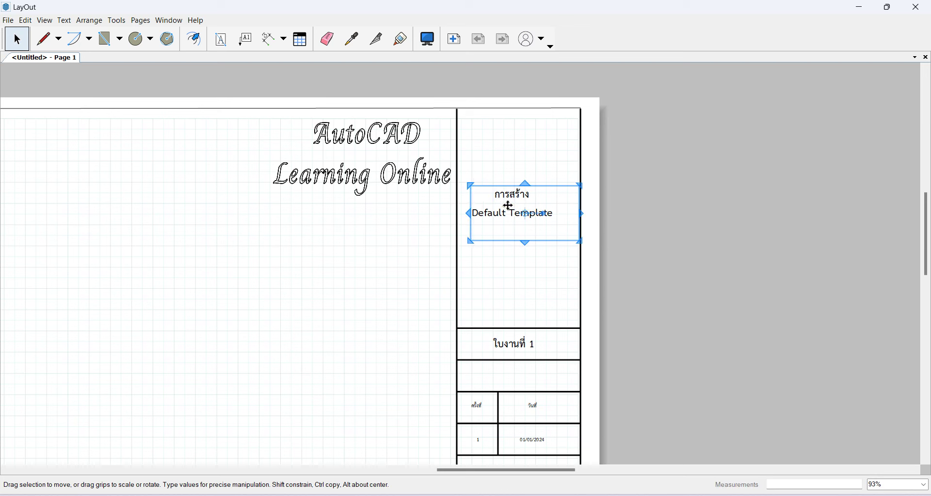
key(Right)
key(Right)
click(541, 268)
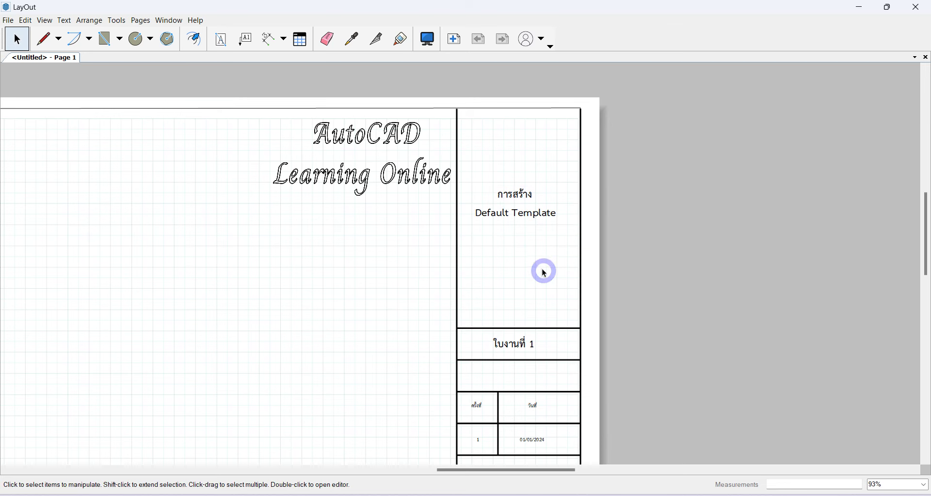
Step: Delete the word 'AutoCAD' from the header, leaving only 'Learning Online'
scroll(538, 135, down, 2)
scroll(543, 193, down, 1)
scroll(447, 147, up, 1)
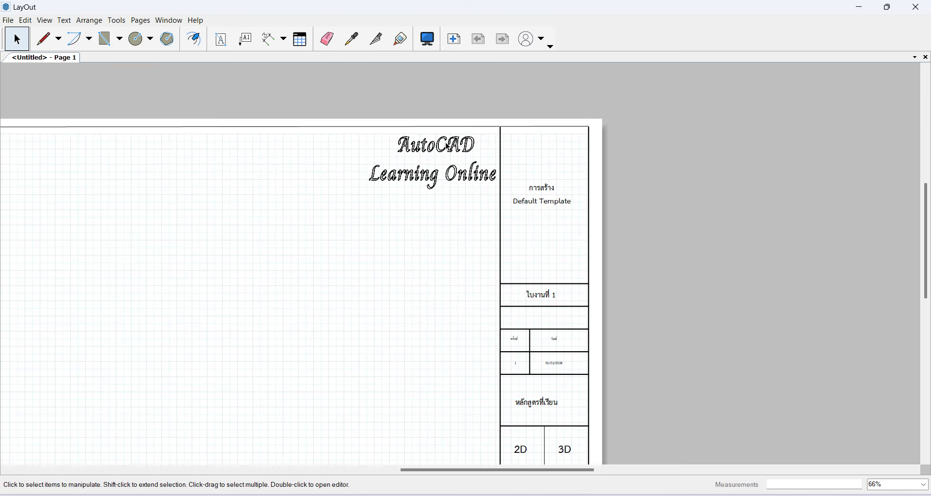
scroll(448, 147, up, 1)
click(480, 146)
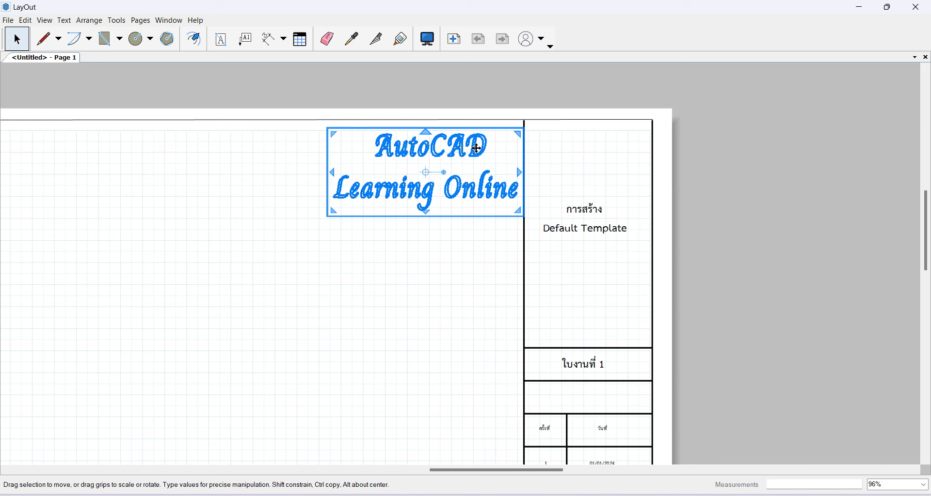
double_click(481, 147)
click(481, 147)
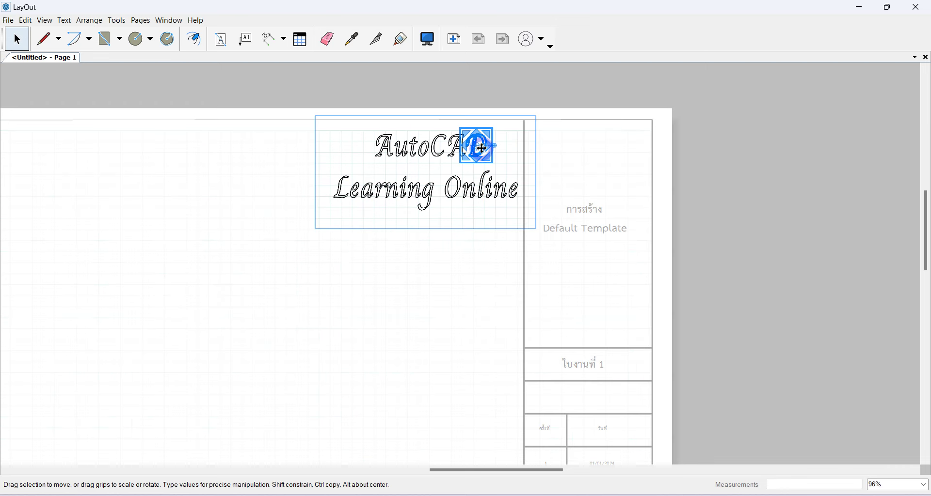
key(Delete)
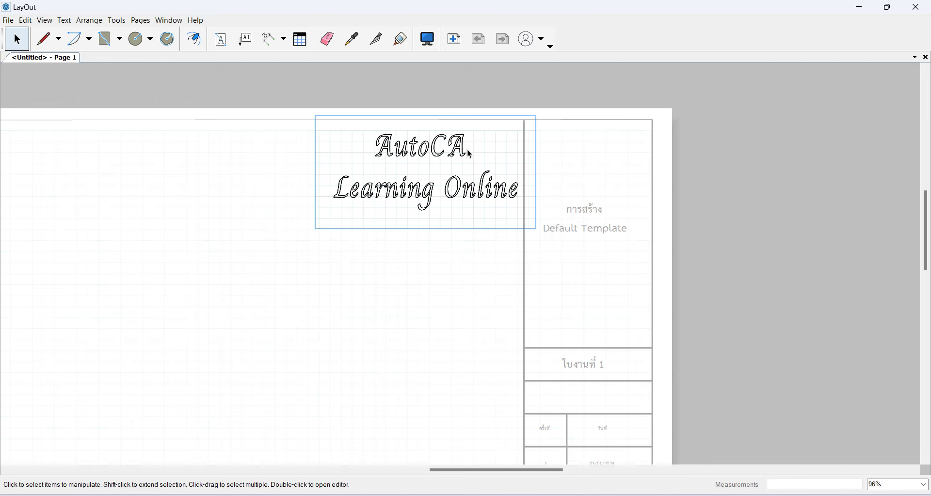
click(462, 154)
key(Delete)
click(440, 152)
key(Delete)
click(429, 153)
key(Delete)
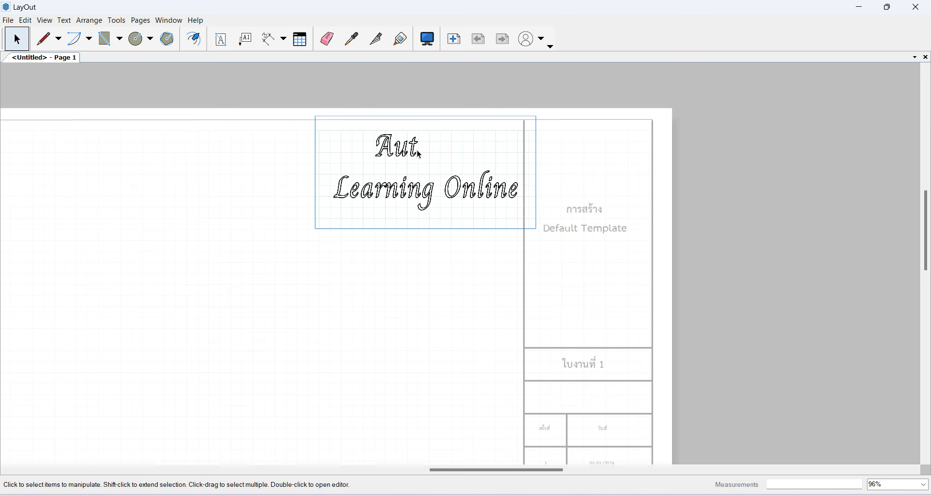
key(Delete)
click(401, 150)
key(Delete)
click(386, 149)
key(Delete)
click(403, 189)
click(384, 256)
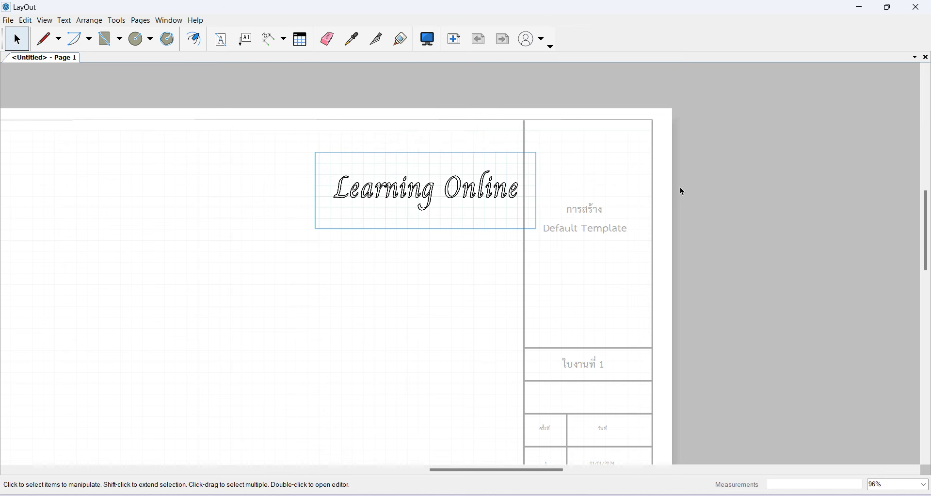
click(383, 152)
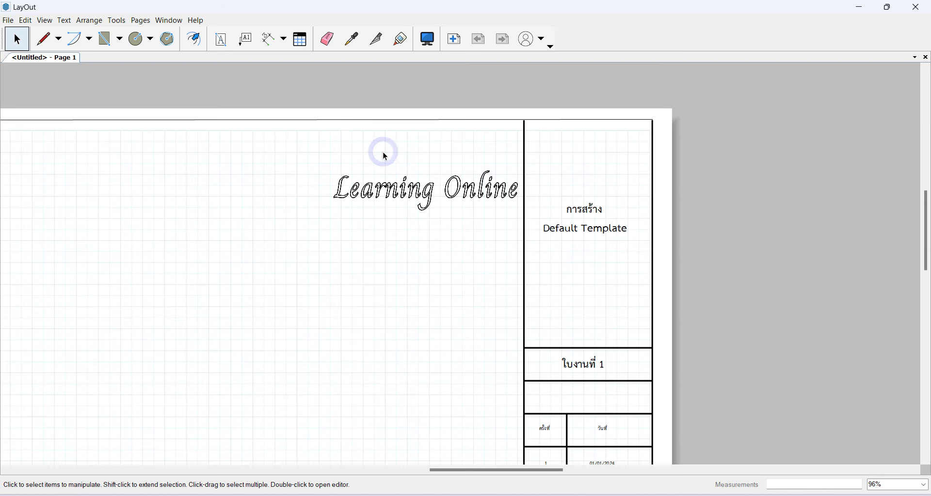
Step: Move 'Learning Online' up to the top edge of the drawing frame
click(428, 195)
key(Up)
key(Up)
key(Up)
key(Up)
key(Up)
key(Up)
key(Up)
key(Up)
key(Up)
key(Up)
key(Up)
key(Up)
key(Up)
key(Up)
key(Up)
key(Up)
key(Up)
key(Up)
key(Up)
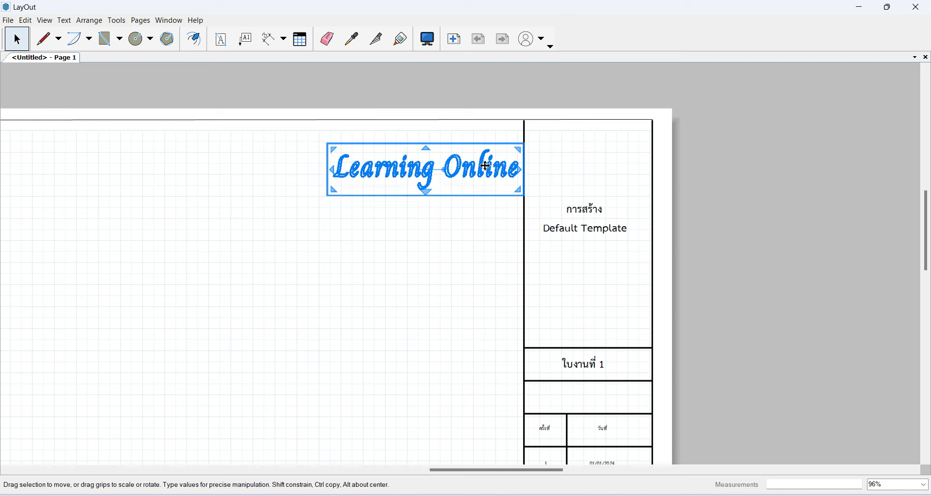
drag(415, 165, 414, 143)
click(771, 191)
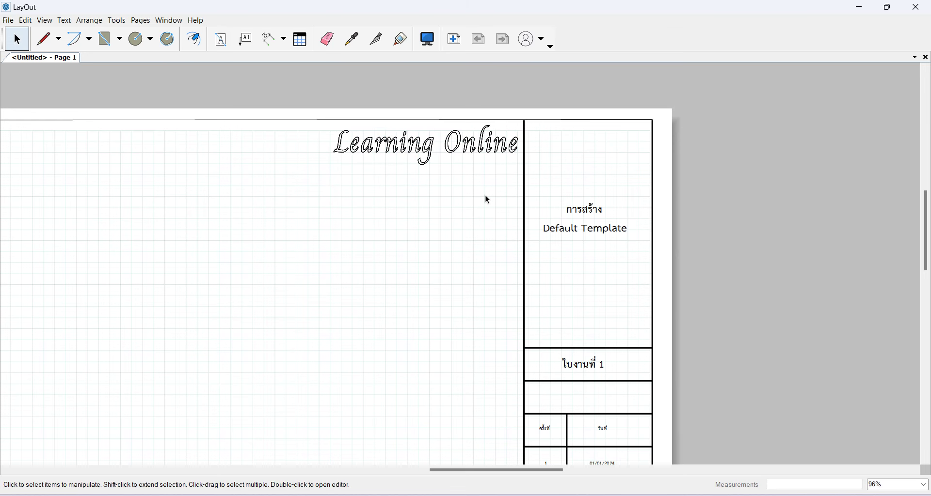
scroll(489, 193, down, 3)
scroll(632, 299, down, 2)
scroll(613, 240, down, 1)
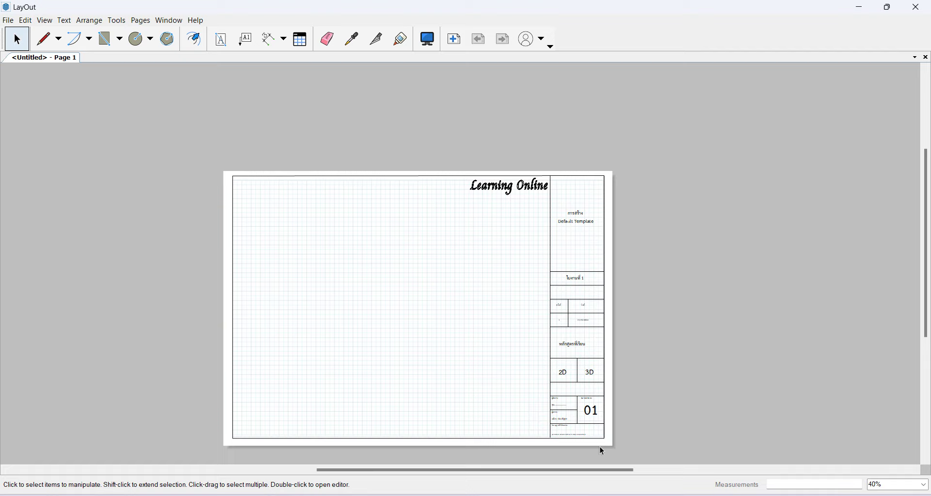
Step: Show the side tray of panels from the Window menu
scroll(588, 429, up, 2)
scroll(586, 430, up, 3)
scroll(562, 436, up, 3)
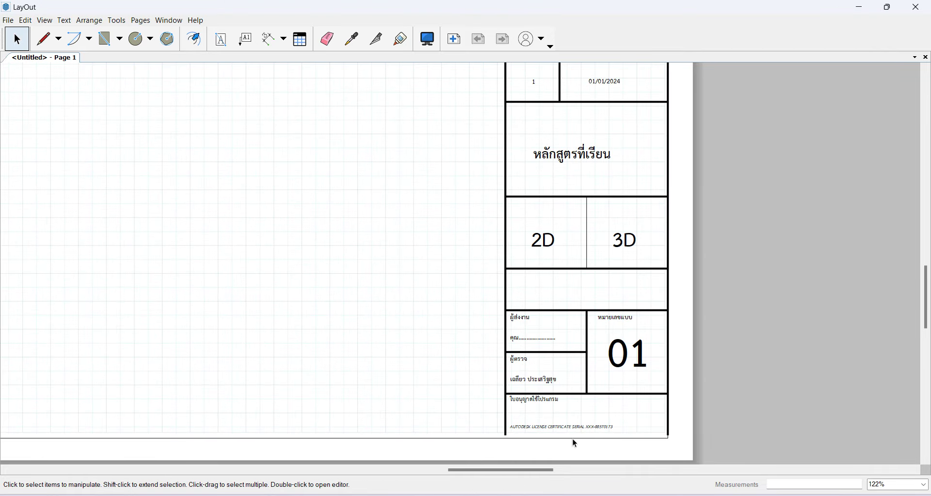
scroll(725, 445, up, 1)
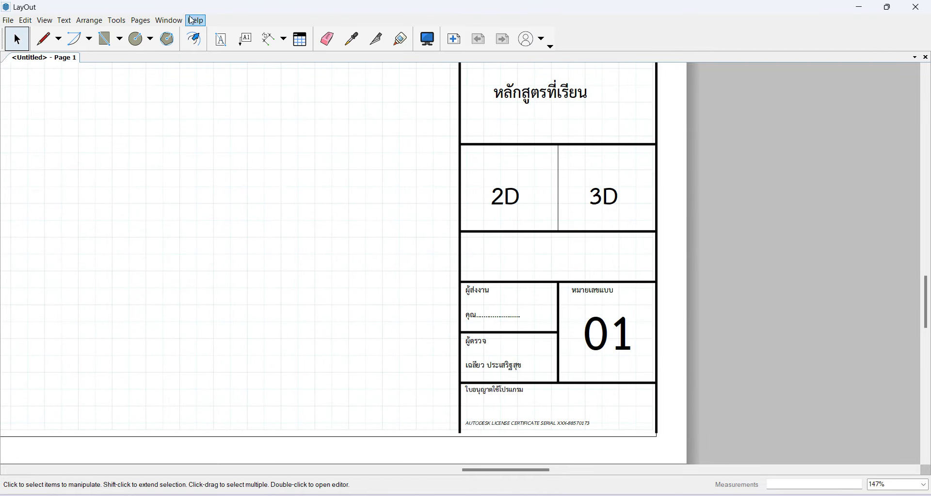
click(169, 21)
click(188, 36)
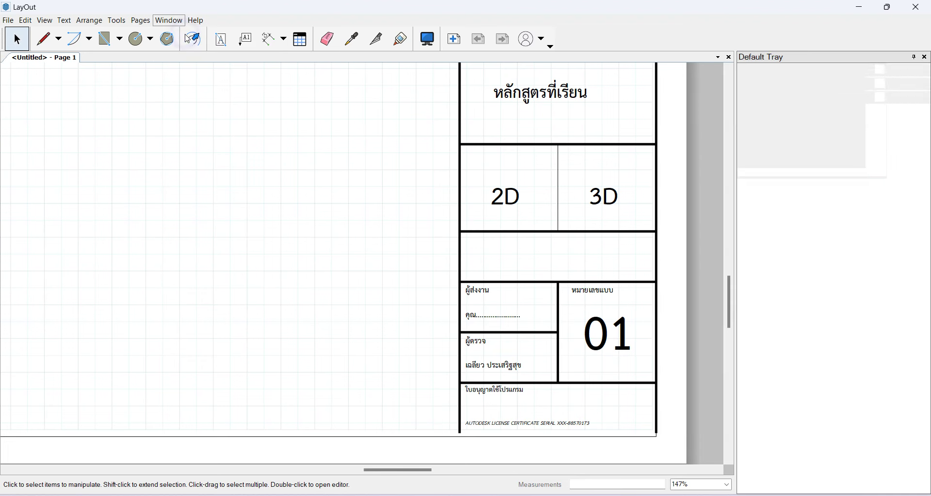
Step: Open the Autodesk licence serial text for editing and expand its Text Style settings
scroll(508, 293, down, 1)
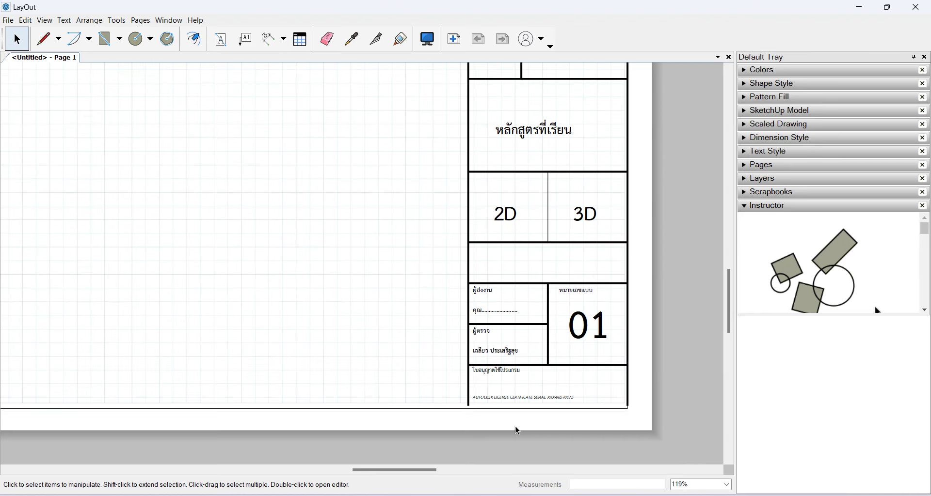
scroll(563, 432, up, 2)
scroll(189, 301, up, 1)
scroll(188, 302, down, 1)
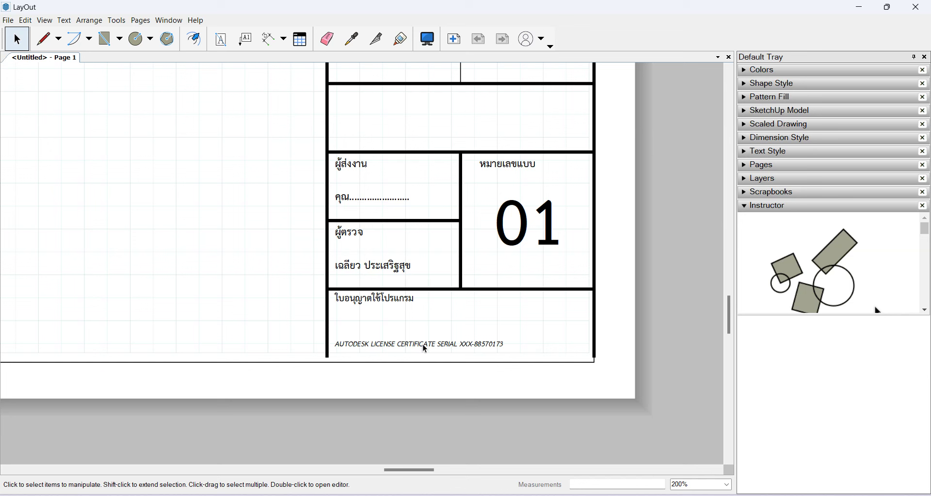
click(425, 347)
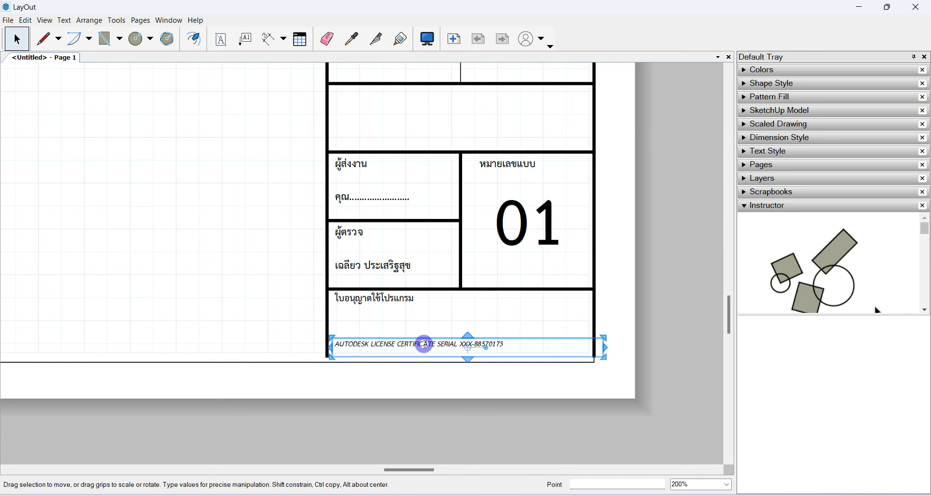
double_click(424, 344)
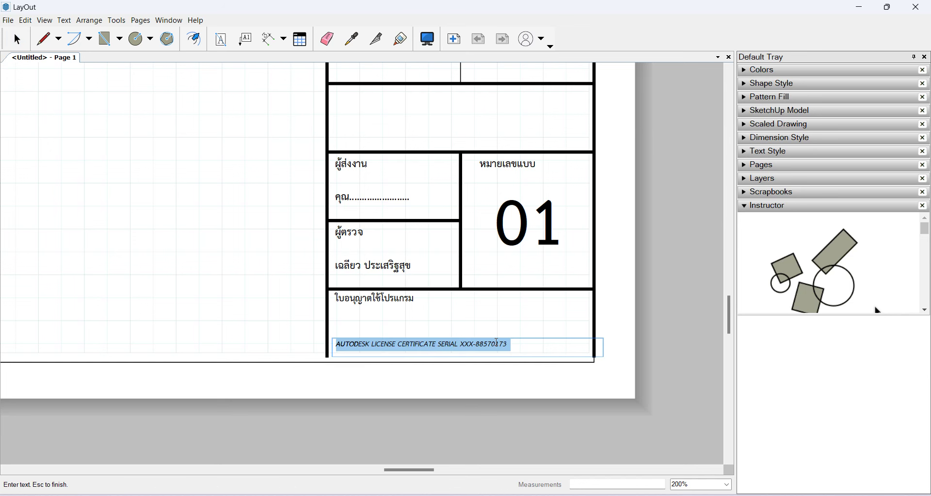
click(746, 152)
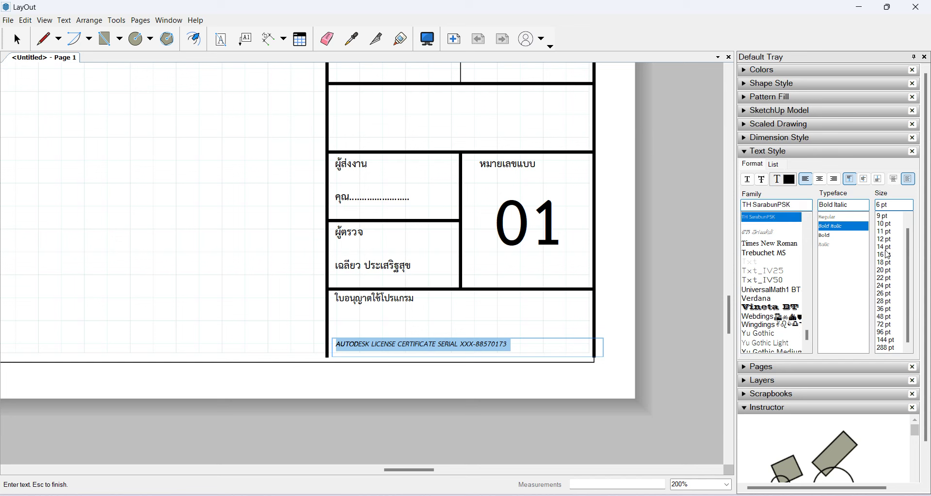
Step: Resize the Autodesk licence serial line, trying 20 and 12 pt before settling on 9 pt
click(885, 271)
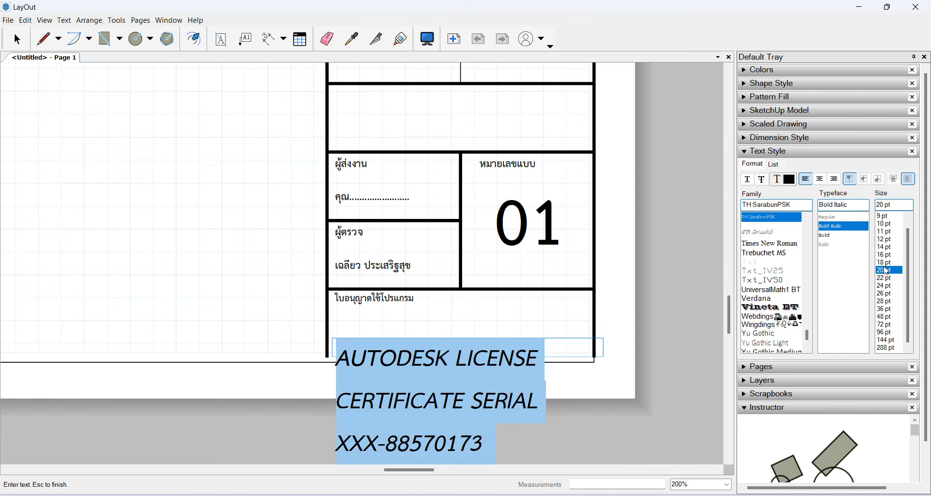
click(884, 240)
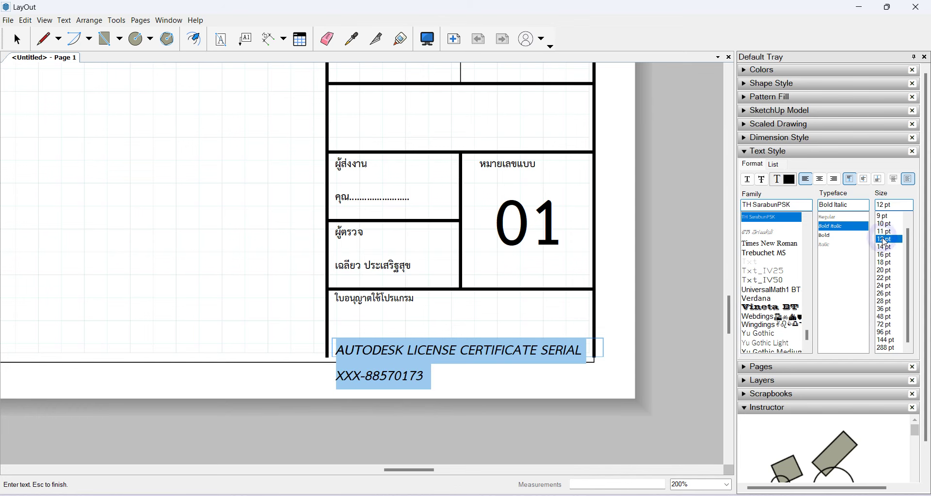
click(884, 232)
click(883, 216)
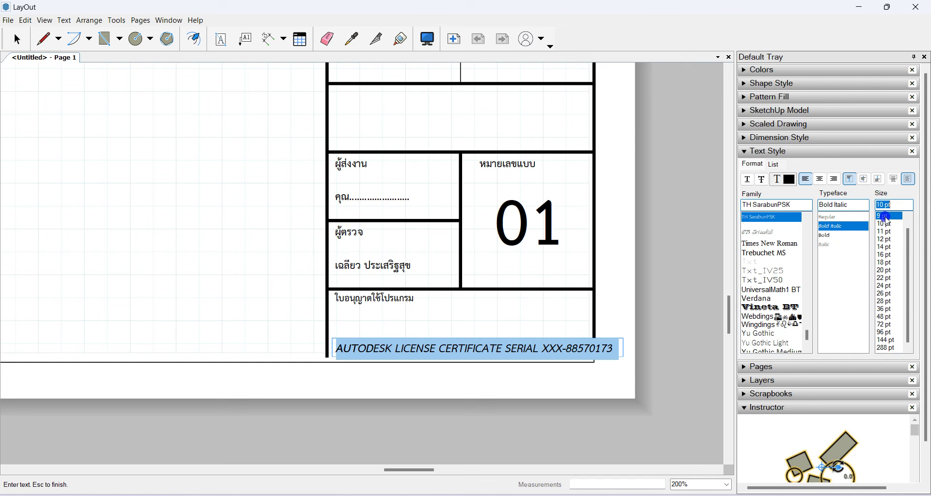
Step: Nudge the serial text box slightly left so it fits on one line
click(666, 363)
click(479, 352)
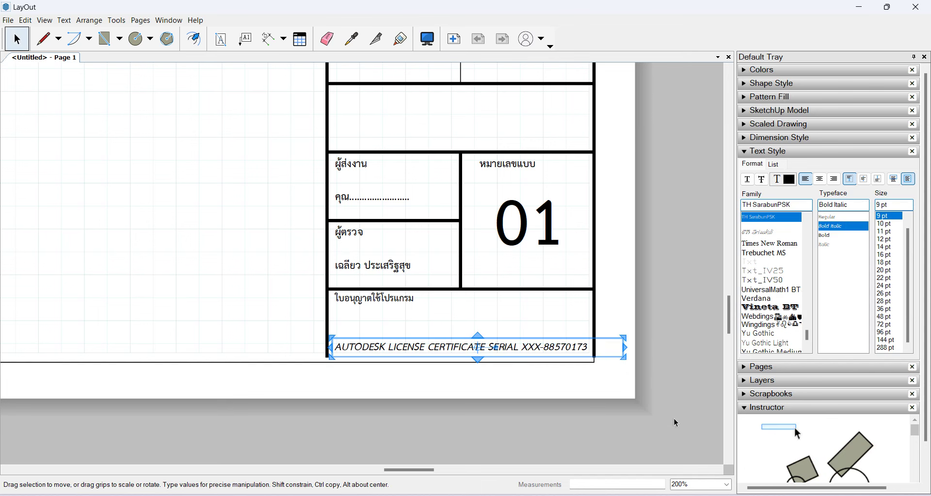
key(Left)
scroll(381, 175, up, 1)
click(431, 320)
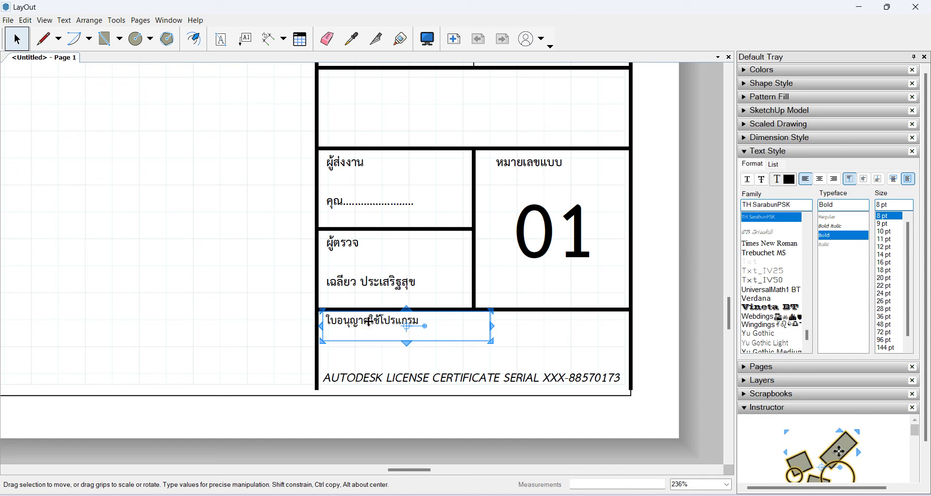
Step: Select the ใบอนุญาตใช้โปรแกรม, ผู้ตรวจ, ผู้ส่งงาน and หมายเลขแบบ labels with their name lines
click(523, 322)
click(384, 319)
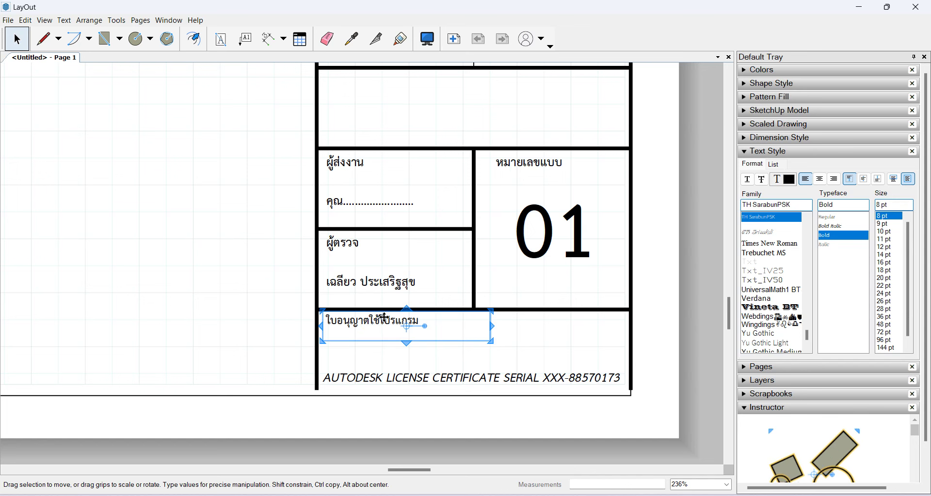
shift+click(376, 282)
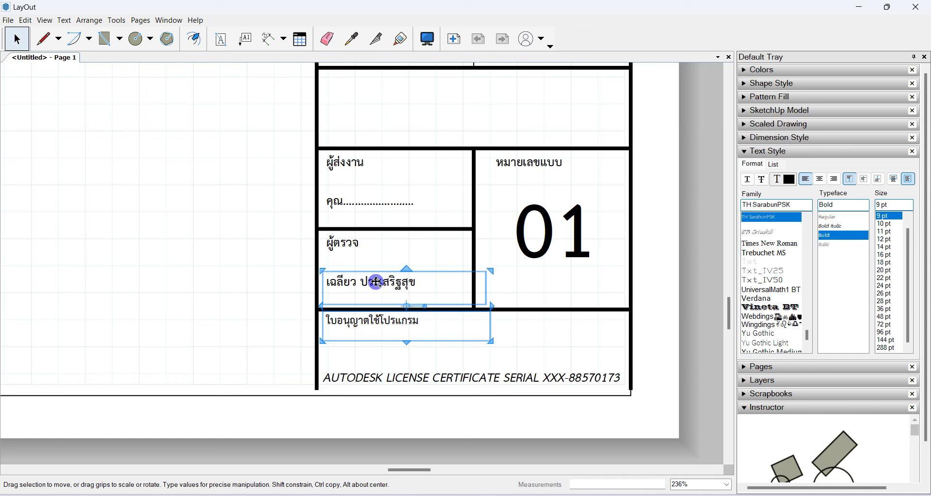
shift+click(340, 240)
shift+click(336, 205)
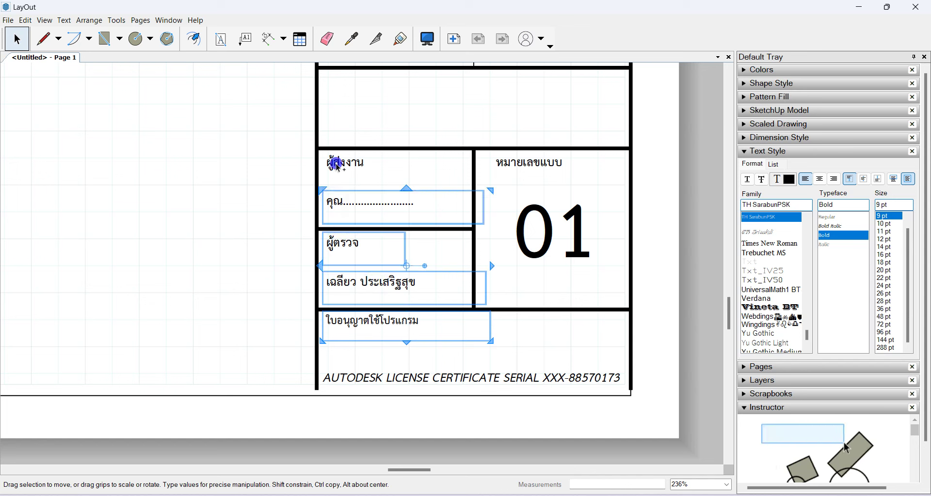
shift+click(336, 165)
shift+click(521, 160)
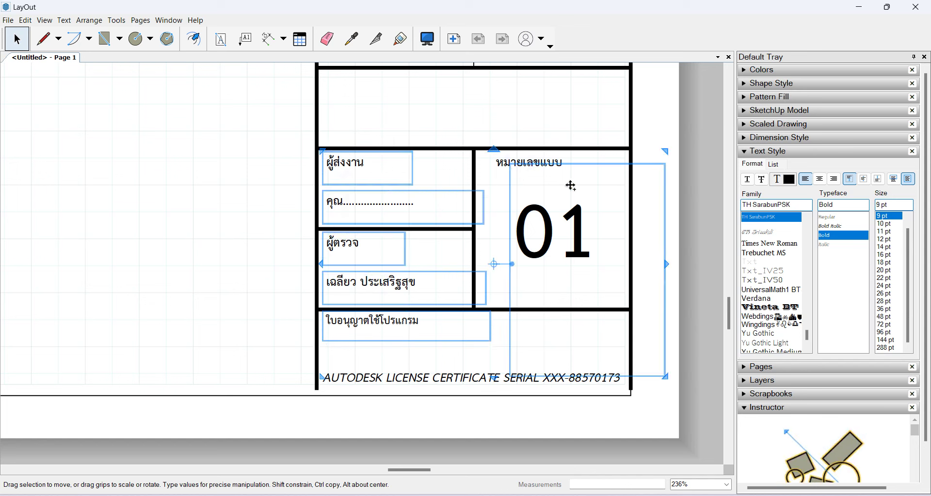
shift+click(552, 233)
shift+click(528, 163)
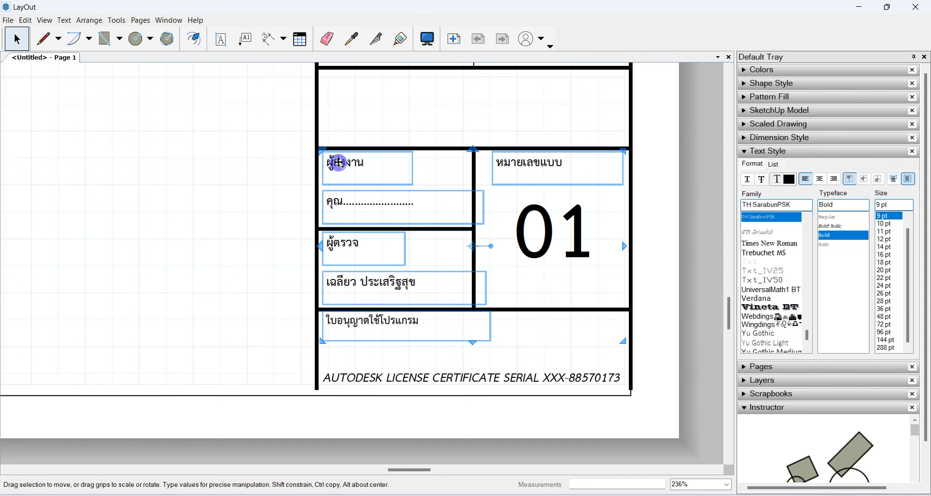
Step: Set the selected Thai labels to 10 pt
click(883, 224)
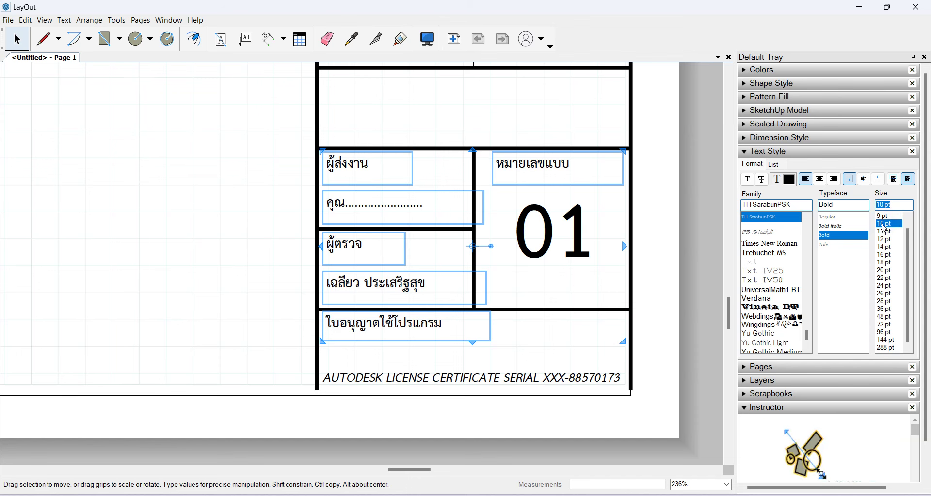
click(694, 271)
scroll(439, 325, down, 5)
click(436, 226)
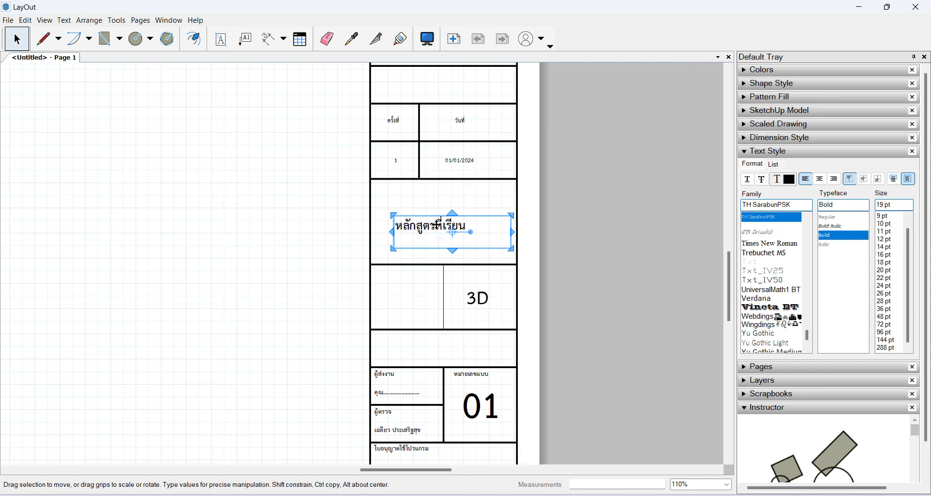
click(610, 264)
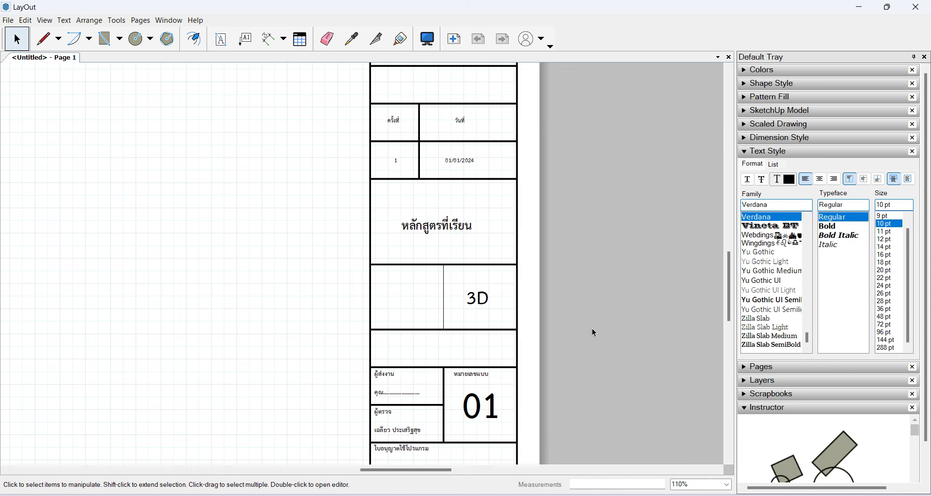
scroll(578, 227, down, 1)
scroll(511, 106, up, 1)
scroll(512, 115, up, 1)
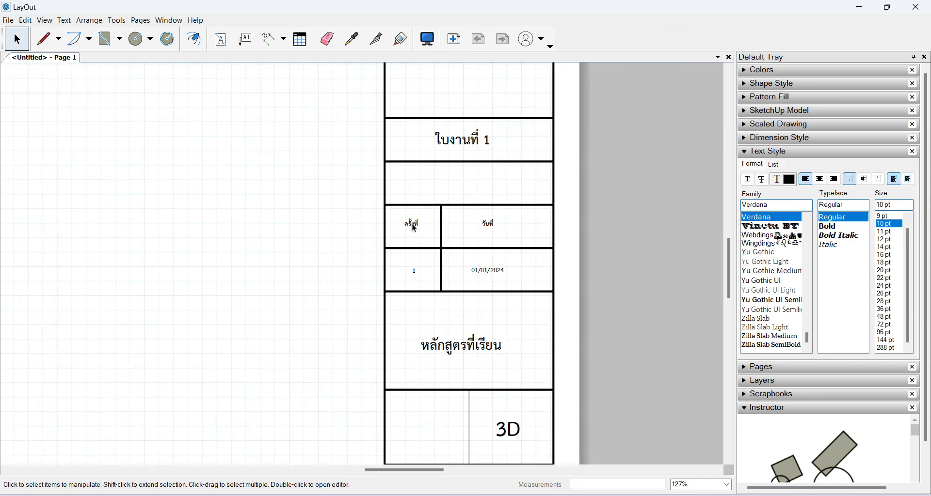